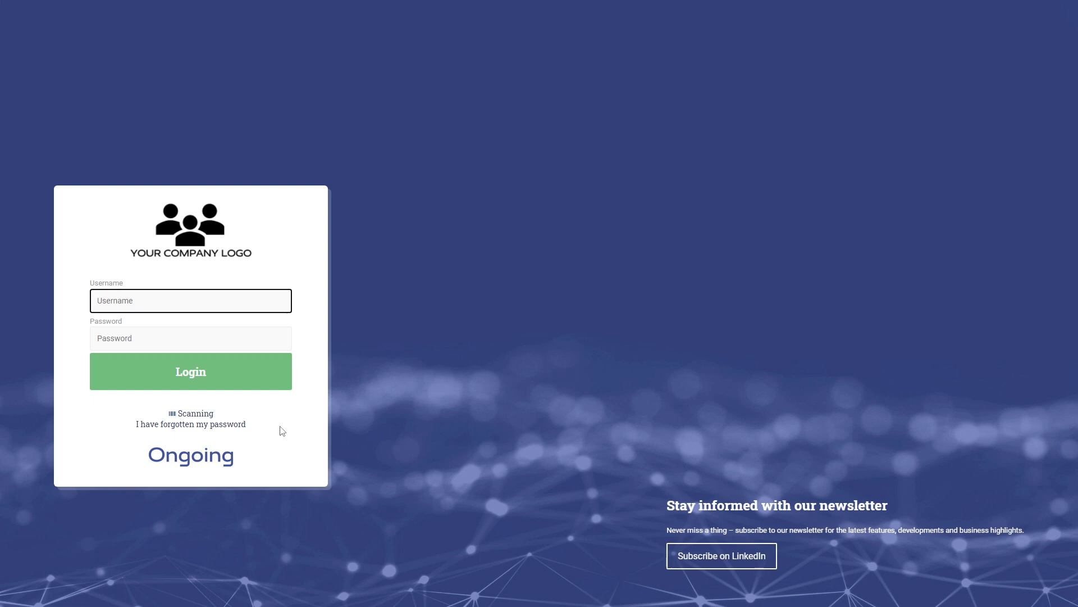
- Log in to Ongoing WMS with the account username and password
{"action": "type", "text": "tobfor"}
{"action": "key", "text": "Tab"}
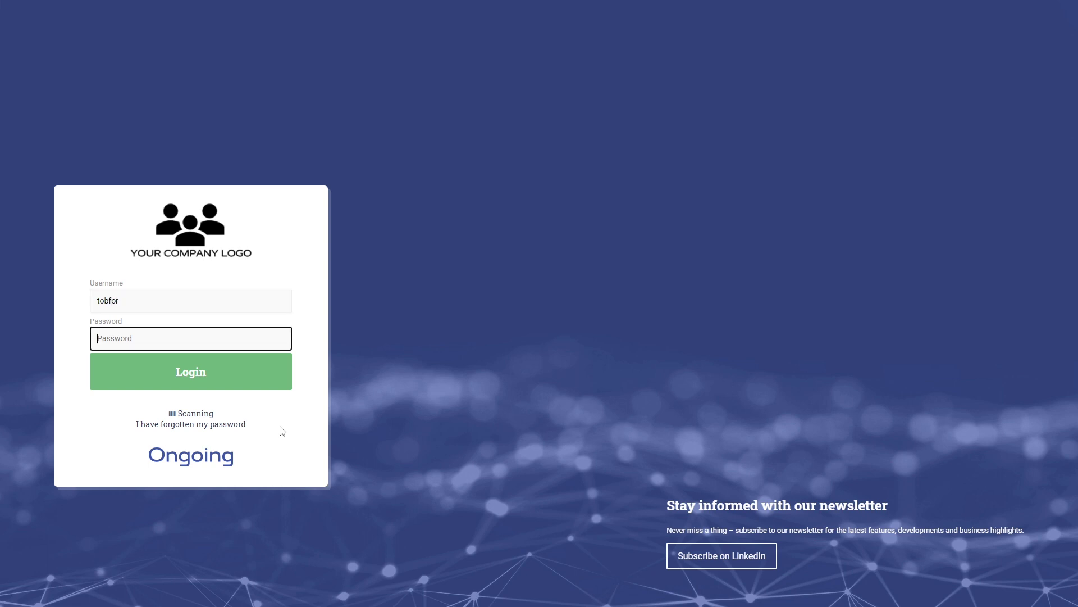
{"action": "type", "text": "••••••••••"}
{"action": "key", "text": "Return"}
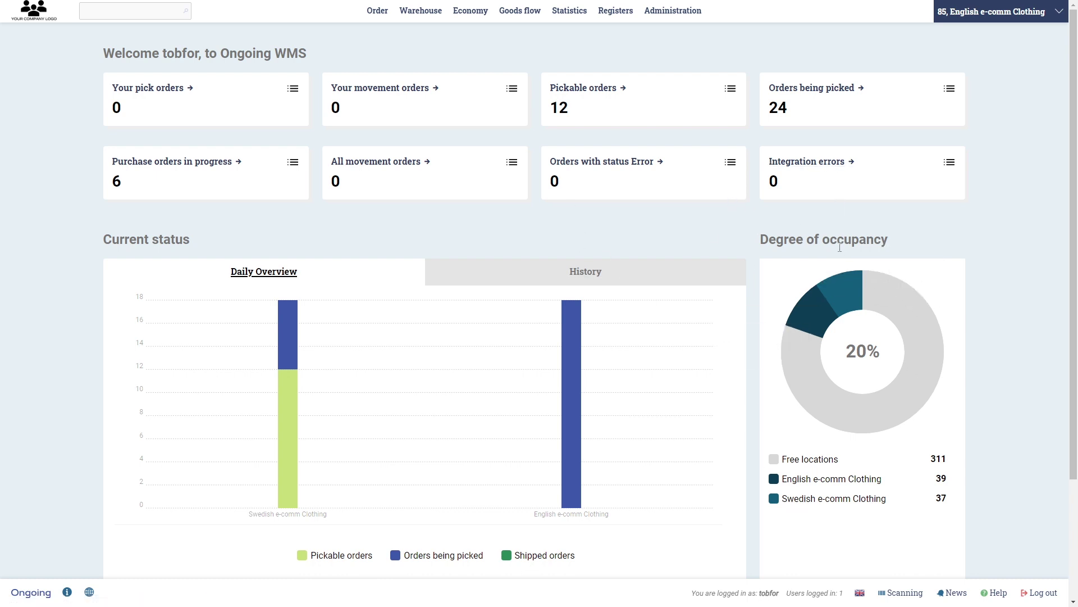
- Switch the Current status panel to History to see weekly created, picked and returned orders
{"action": "left_click", "coordinate": [587, 272]}
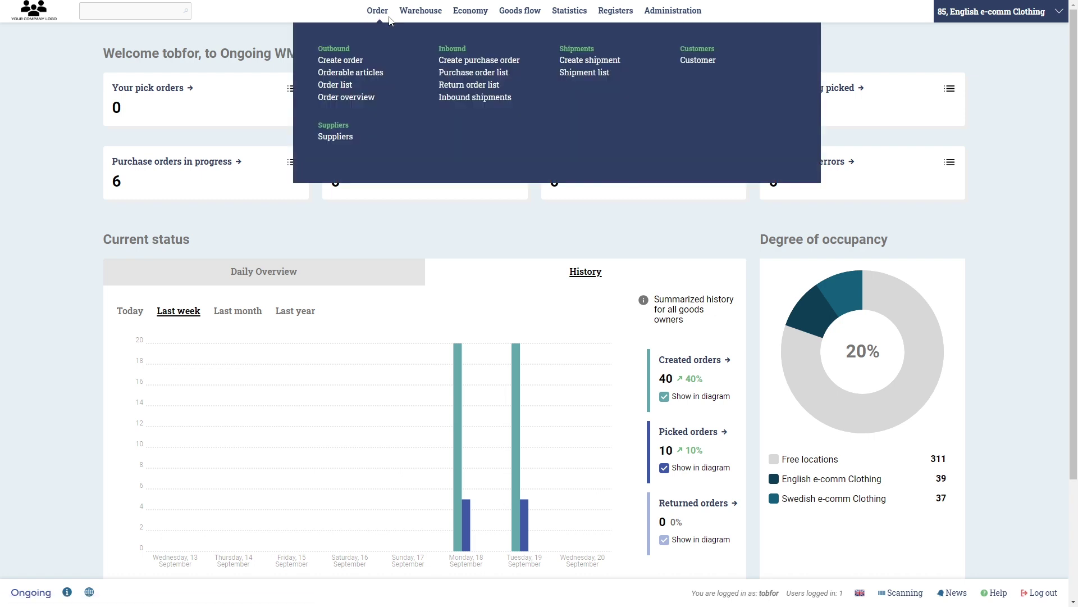
{"action": "mouse_move", "coordinate": [397, 17]}
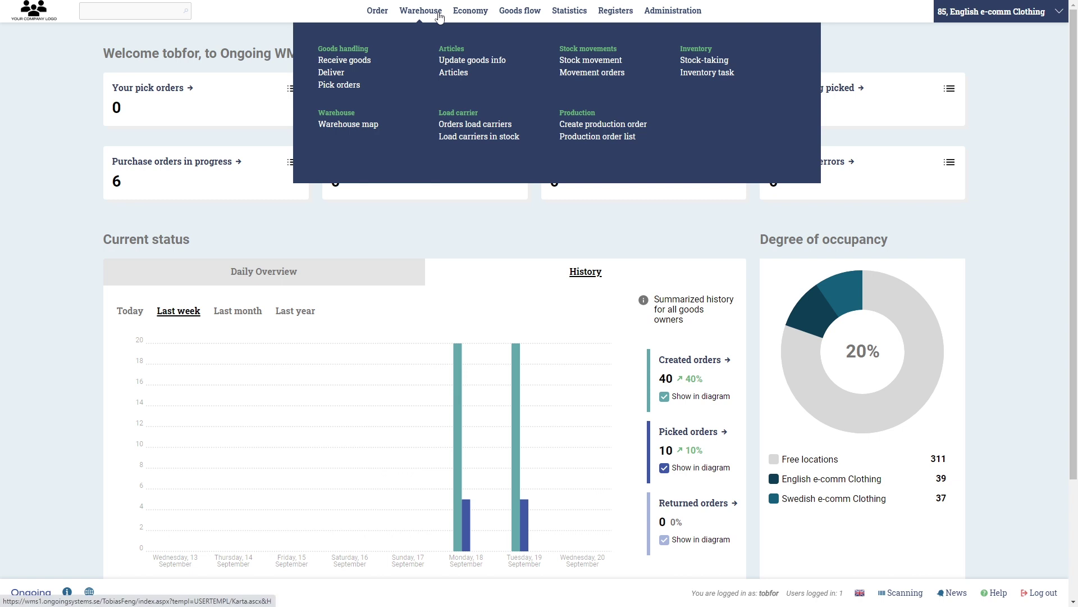
{"action": "mouse_move", "coordinate": [459, 17]}
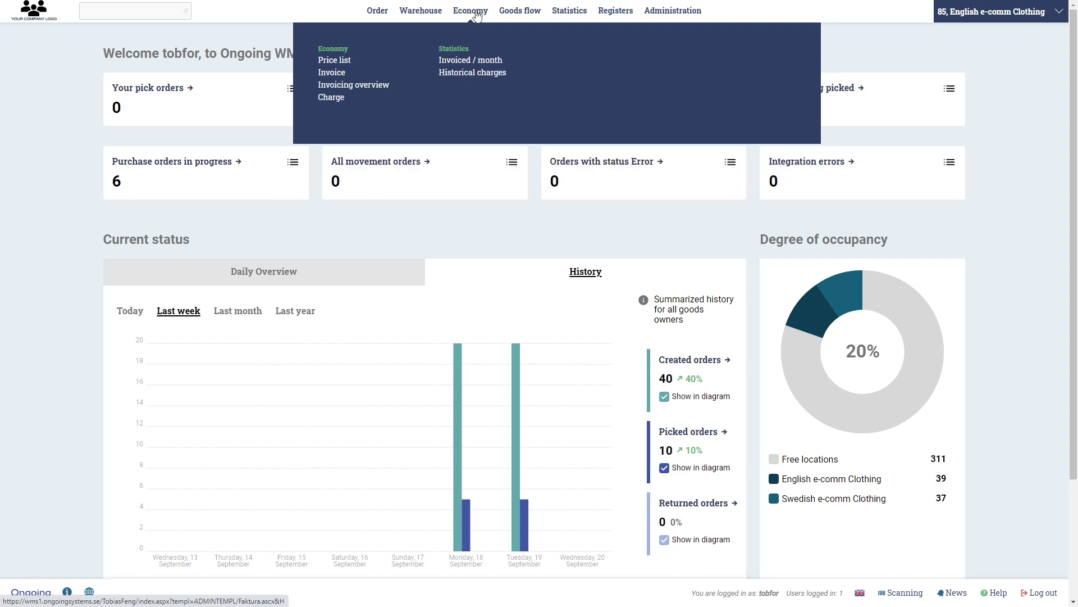
{"action": "mouse_move", "coordinate": [508, 16]}
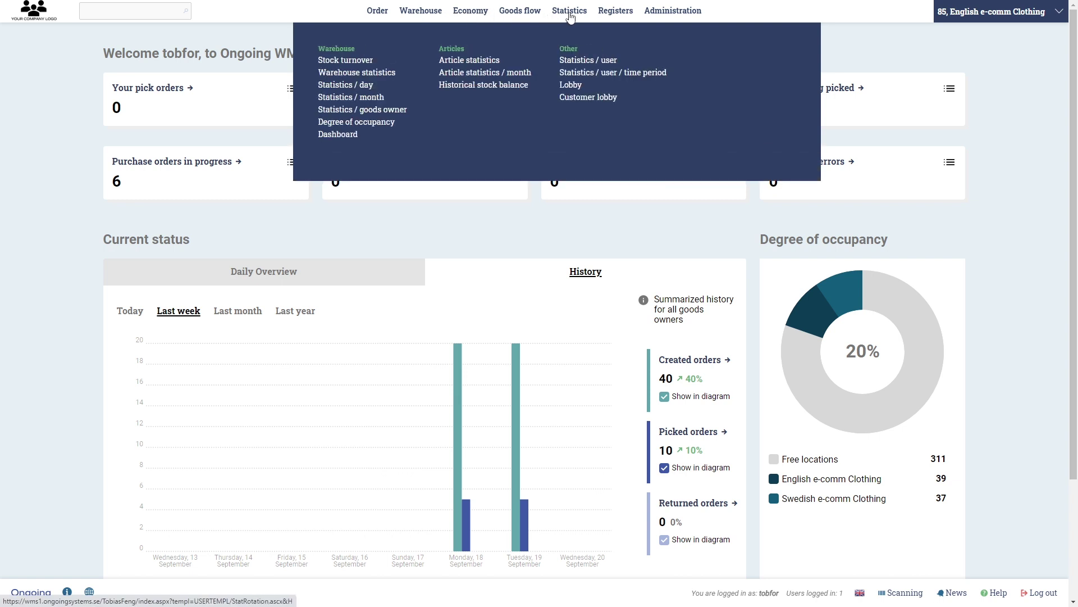
{"action": "mouse_move", "coordinate": [610, 17]}
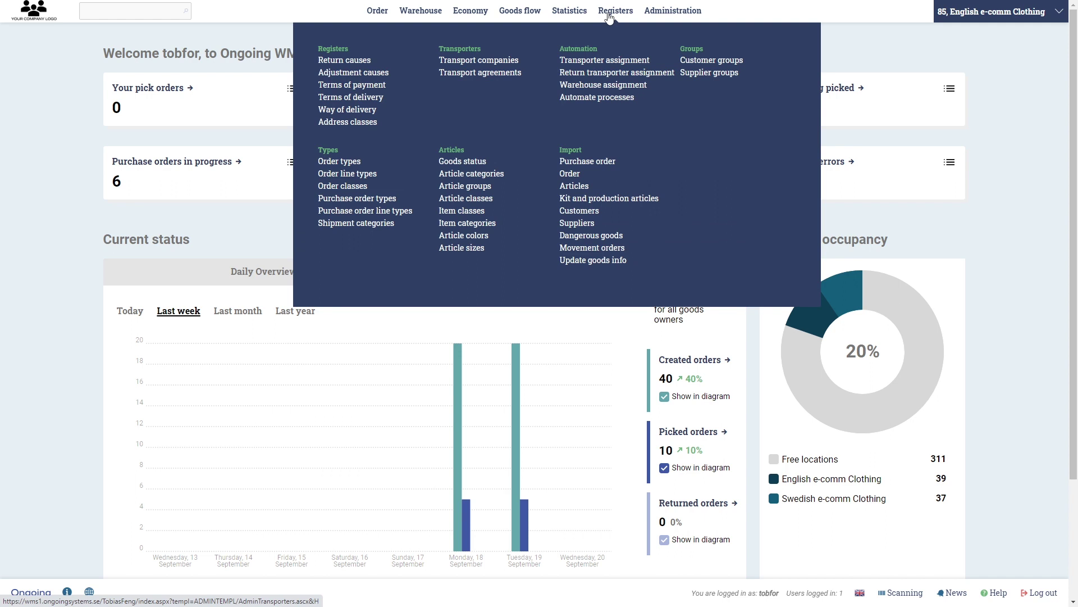
{"action": "mouse_move", "coordinate": [650, 16]}
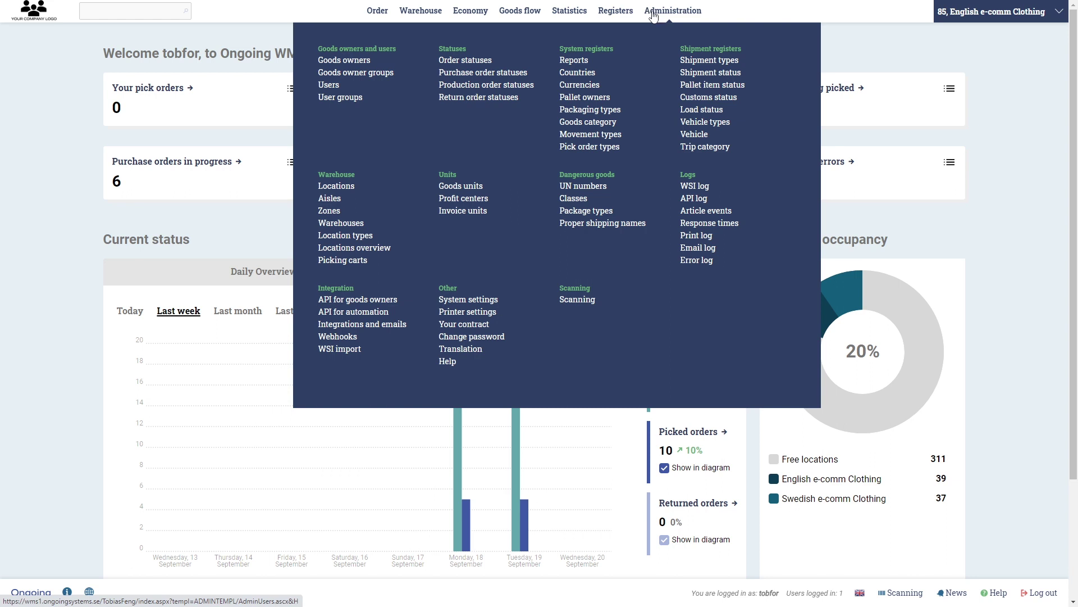
- Search the pages for 'order list' and open the Order list page
{"action": "left_click", "coordinate": [107, 12]}
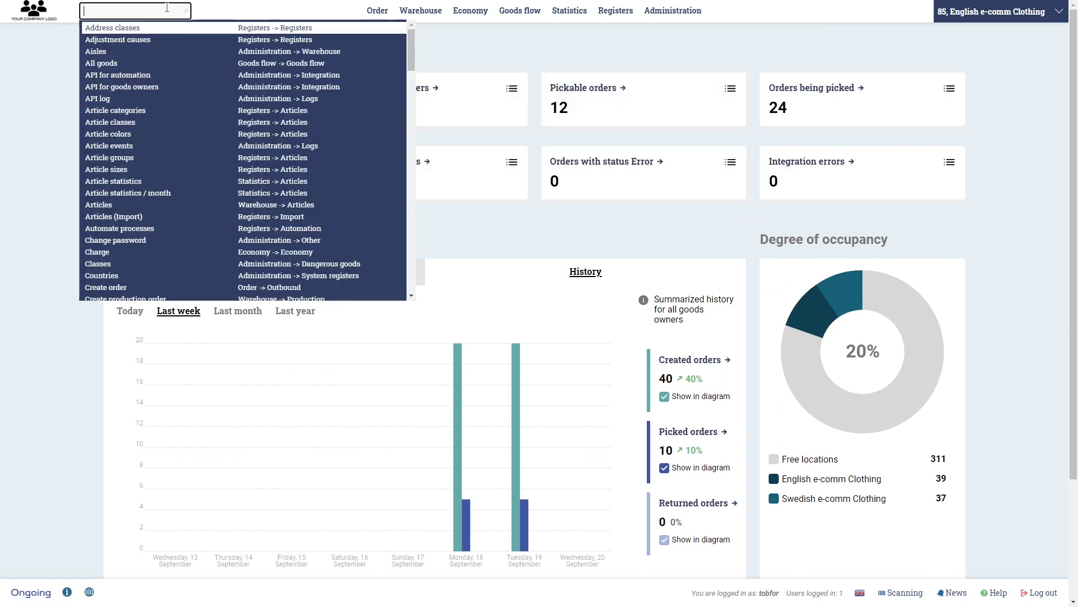
{"action": "type", "text": "orde"}
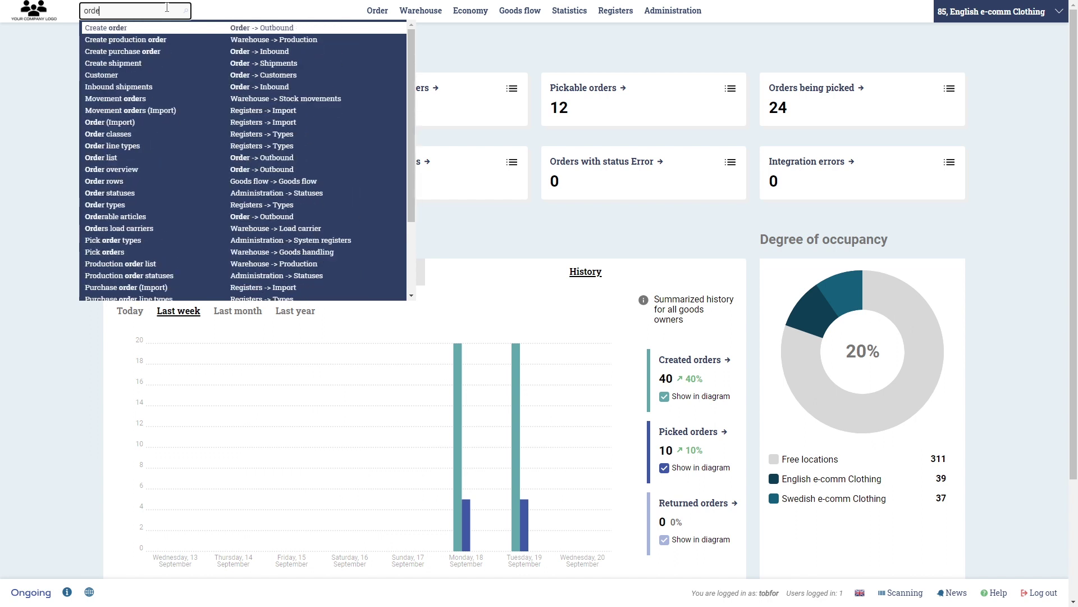
{"action": "type", "text": "r list"}
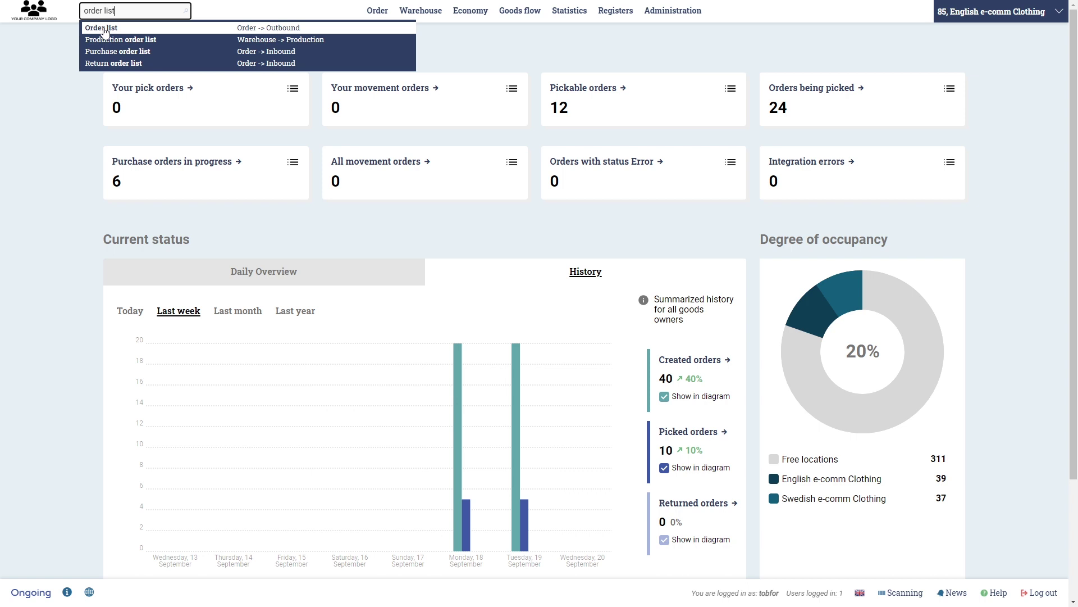
{"action": "left_click", "coordinate": [105, 30]}
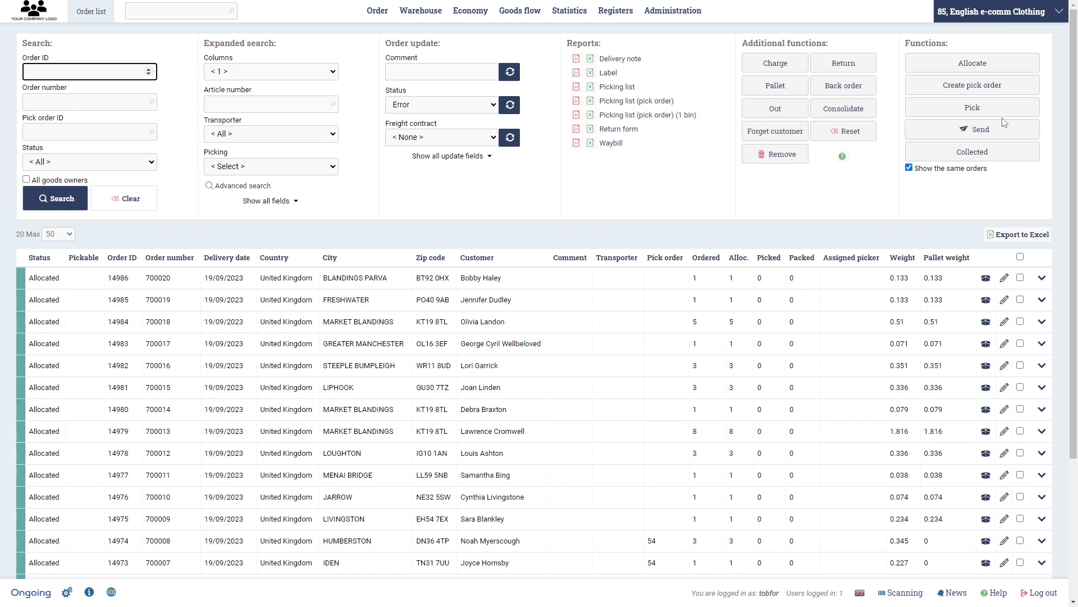
- Open the goods-owner dropdown in the header to list the available goods owners
{"action": "left_click", "coordinate": [988, 21]}
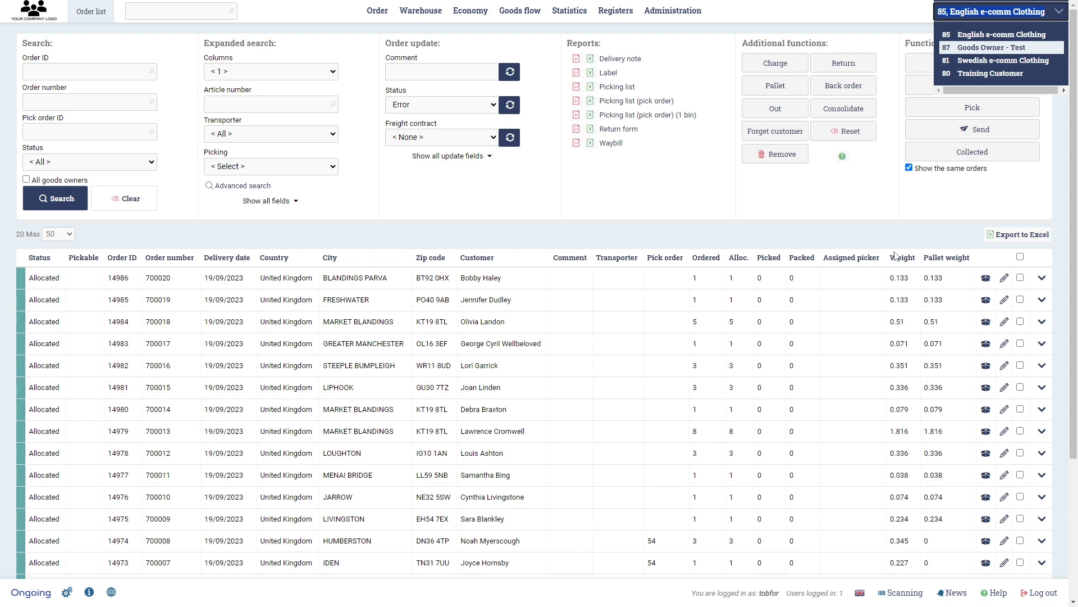
- Switch to goods owner 81 Swedish e-comm Clothing and bring up the order list settings
{"action": "left_click", "coordinate": [1003, 62]}
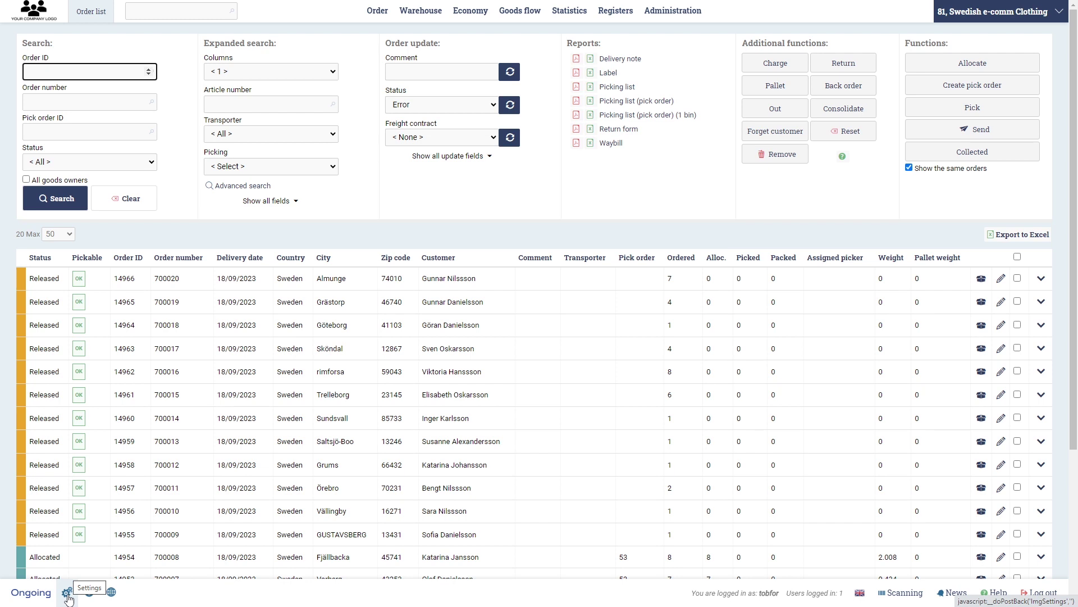
{"action": "left_click", "coordinate": [68, 594]}
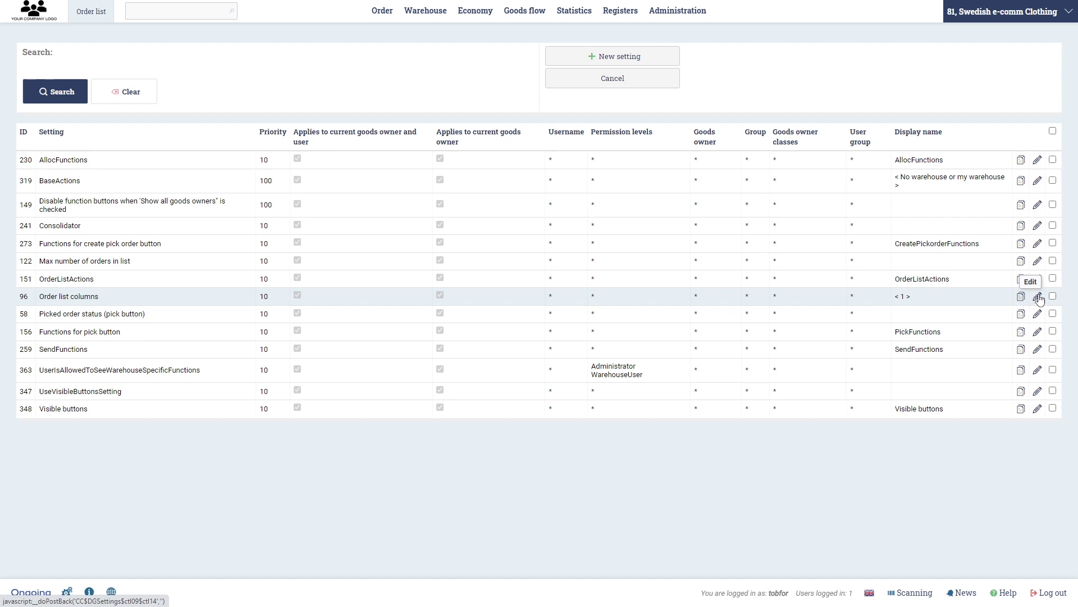
- Move Comment out of the displayed Order list columns and save the setting with Update
{"action": "left_click", "coordinate": [1039, 297]}
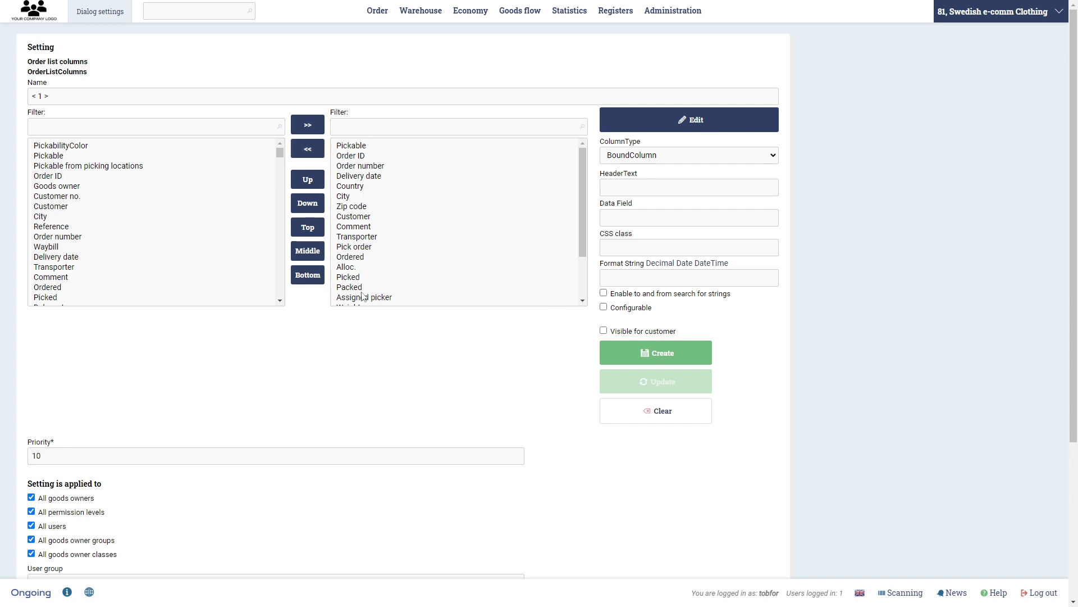
{"action": "left_click", "coordinate": [376, 226]}
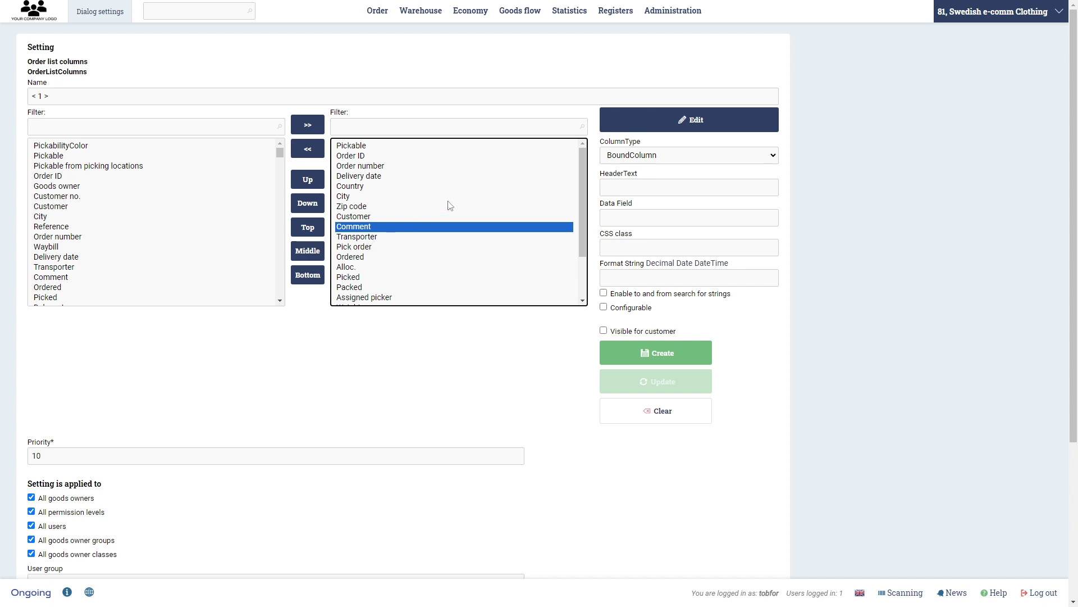
{"action": "left_click", "coordinate": [313, 156]}
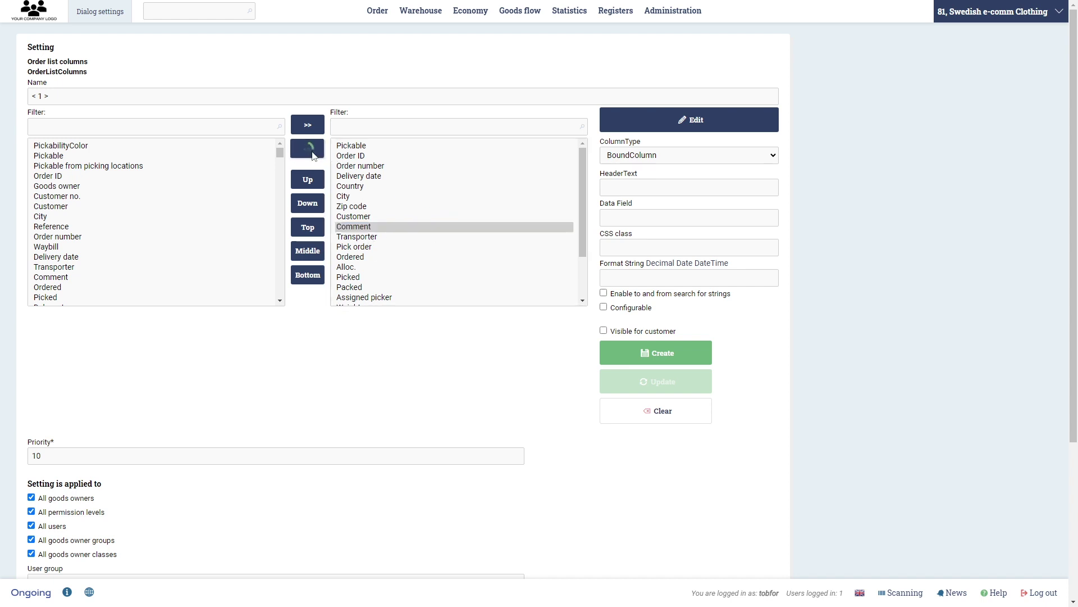
{"action": "left_click", "coordinate": [281, 157]}
{"action": "left_click_drag", "start_coordinate": [280, 156], "coordinate": [280, 292]}
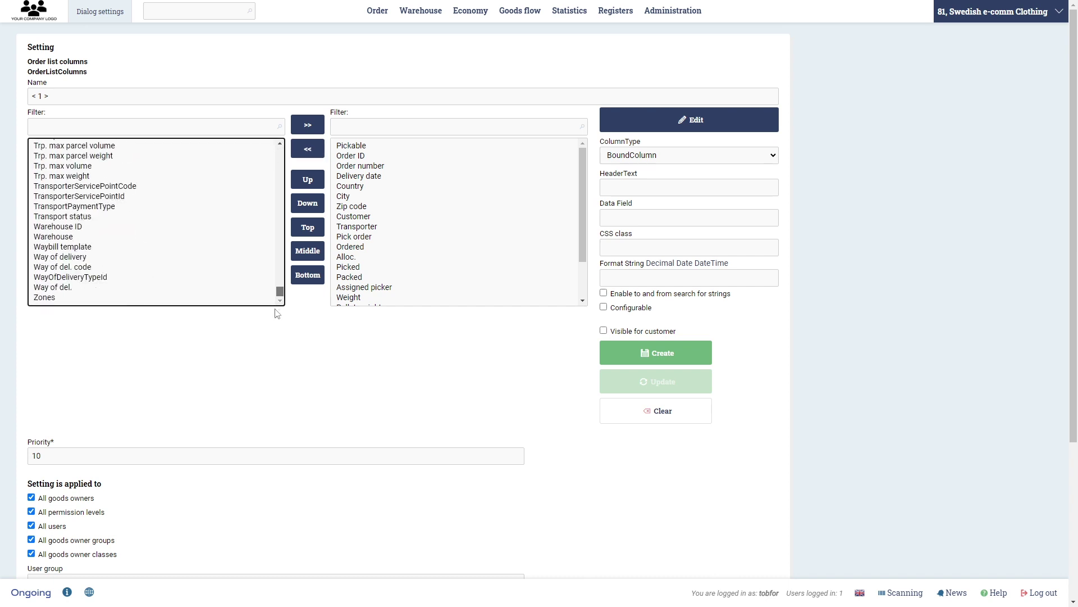
{"action": "scroll", "coordinate": [279, 232], "scroll_direction": "up", "scroll_amount": 5}
{"action": "scroll", "coordinate": [279, 231], "scroll_direction": "up", "scroll_amount": 10}
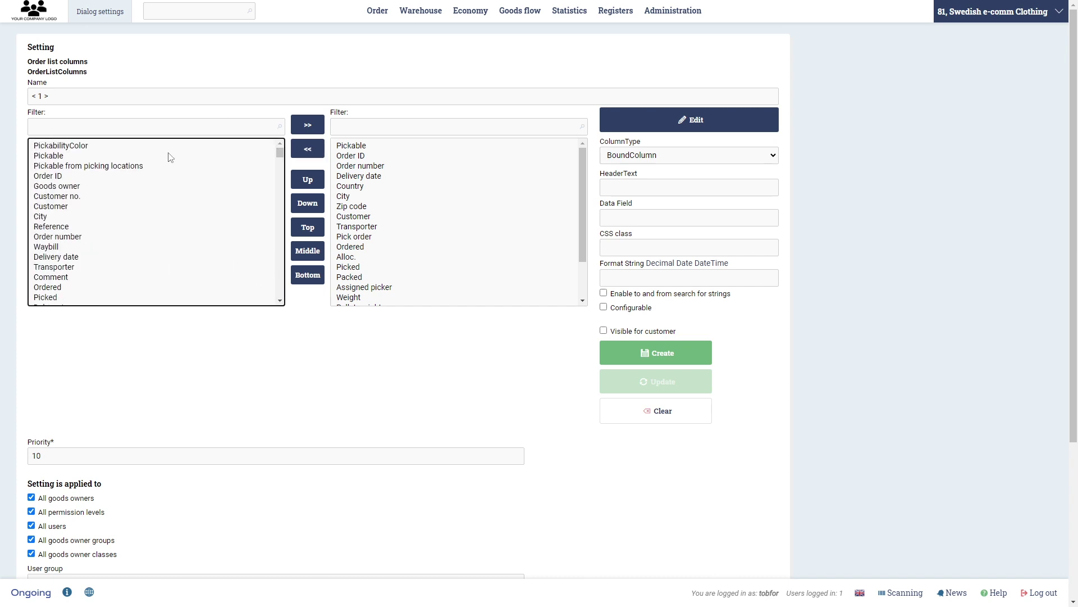
{"action": "scroll", "coordinate": [435, 455], "scroll_direction": "down", "scroll_amount": 3}
{"action": "scroll", "coordinate": [436, 455], "scroll_direction": "down", "scroll_amount": 1}
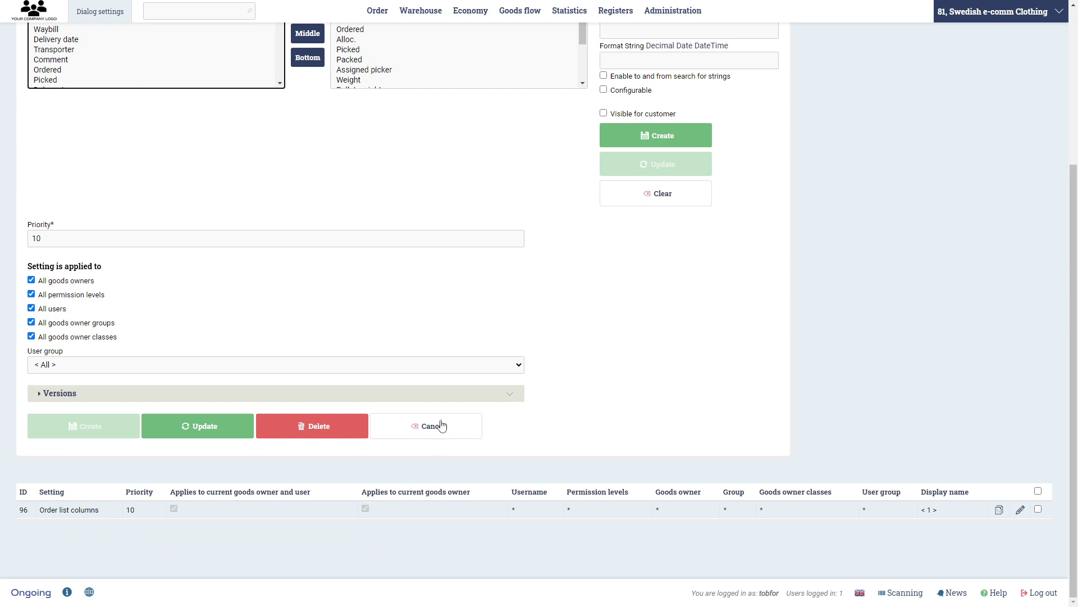
{"action": "left_click", "coordinate": [201, 429]}
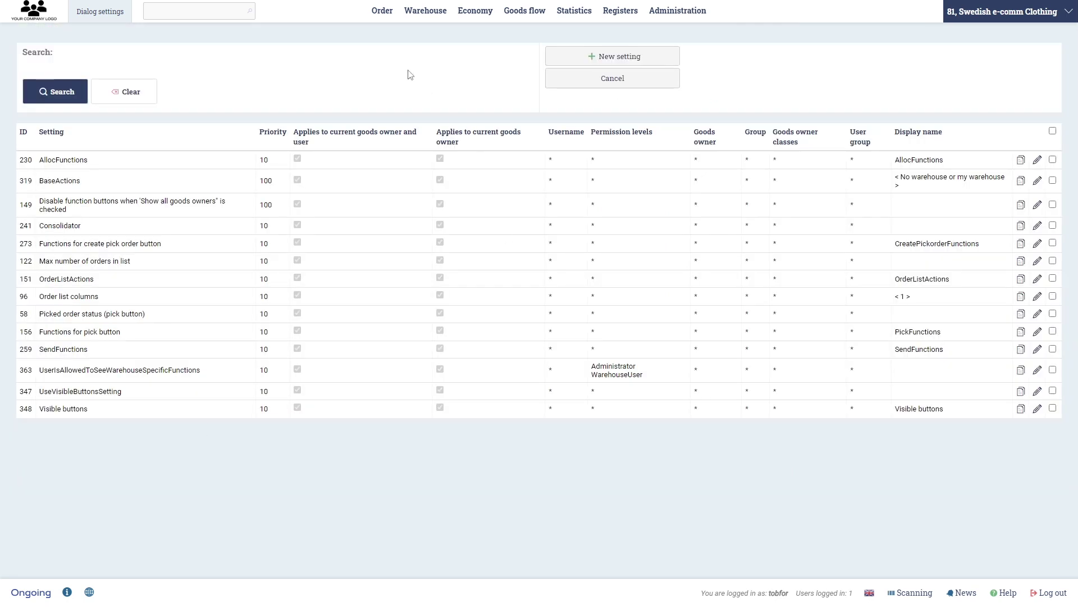
- Go back to the Order list and expand order 700020 to view its order line
{"action": "mouse_move", "coordinate": [382, 13]}
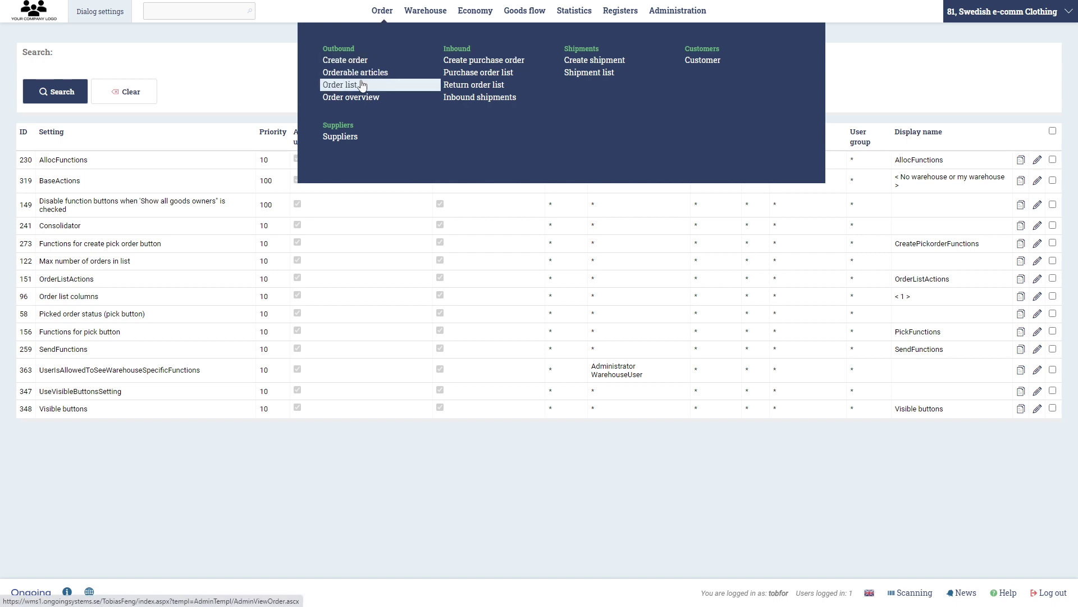
{"action": "left_click", "coordinate": [344, 84]}
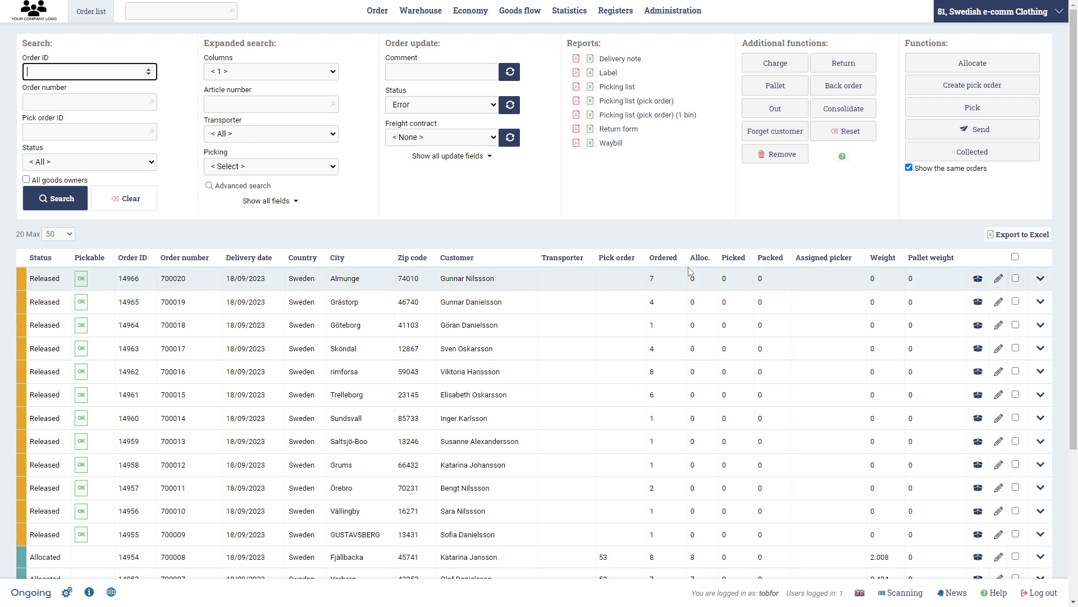
{"action": "left_click", "coordinate": [1041, 280]}
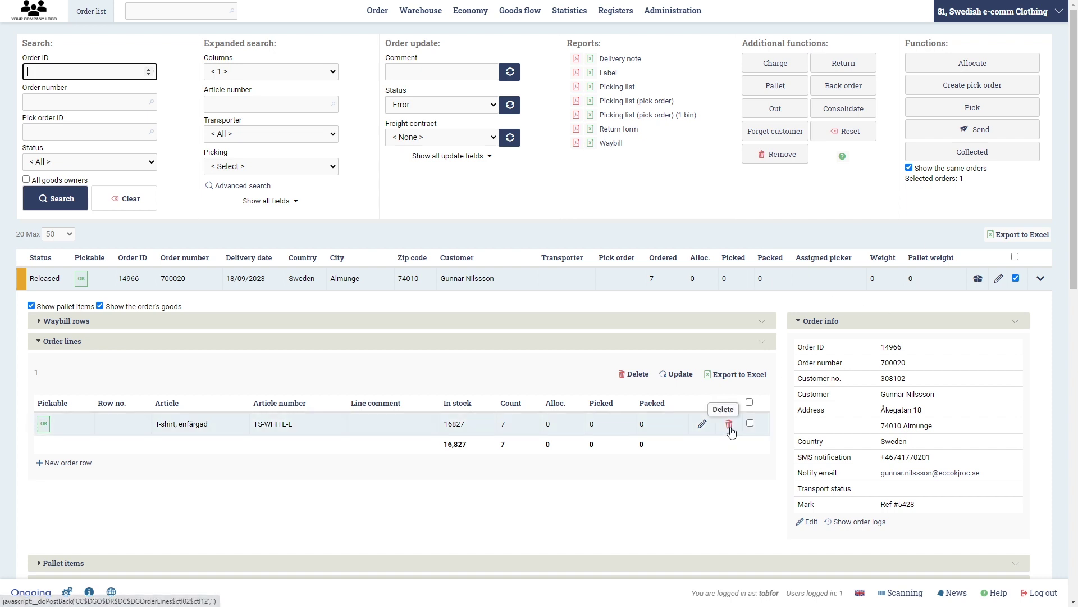
- Collapse order 700020 and also select order 700001 at the bottom of the list
{"action": "left_click", "coordinate": [1041, 279]}
{"action": "scroll", "coordinate": [544, 456], "scroll_direction": "down", "scroll_amount": 4}
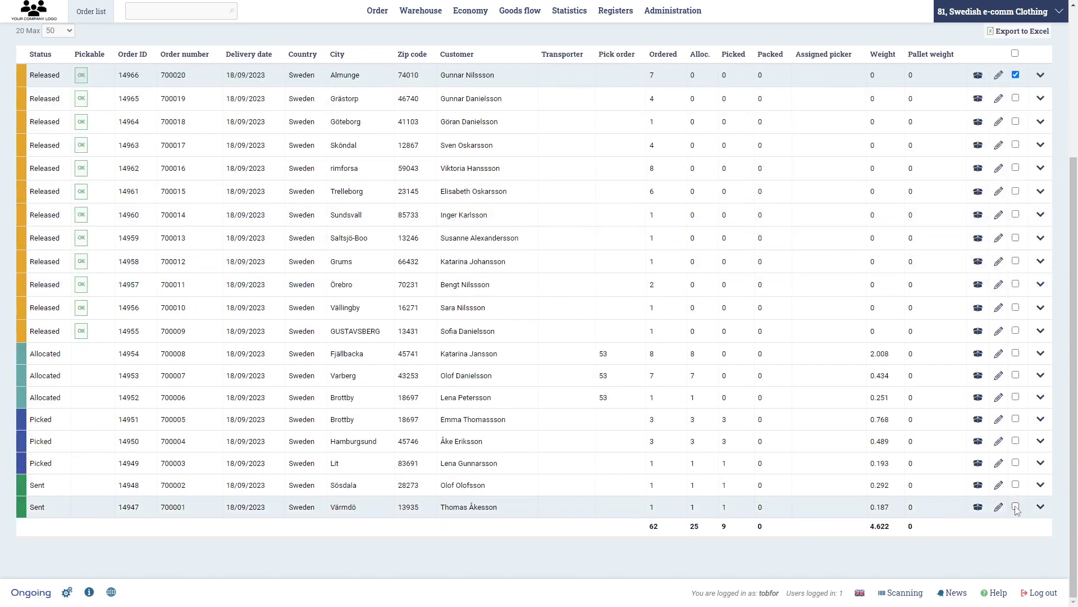
{"action": "left_click", "coordinate": [1015, 506]}
{"action": "scroll", "coordinate": [554, 410], "scroll_direction": "up", "scroll_amount": 4}
{"action": "scroll", "coordinate": [556, 410], "scroll_direction": "down", "scroll_amount": 4}
{"action": "scroll", "coordinate": [778, 444], "scroll_direction": "up", "scroll_amount": 4}
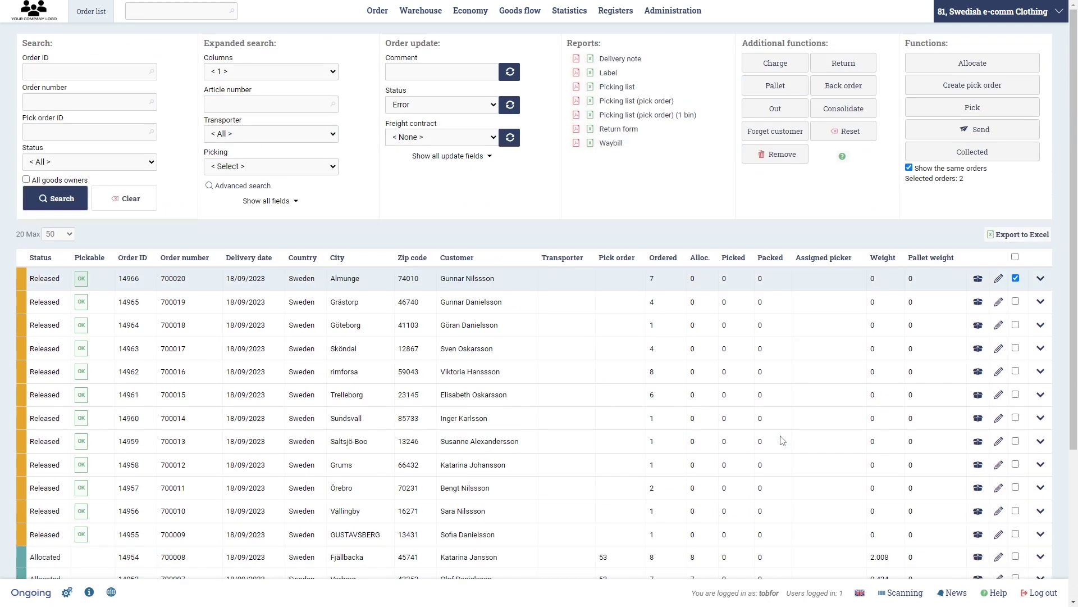
{"action": "left_click", "coordinate": [793, 158]}
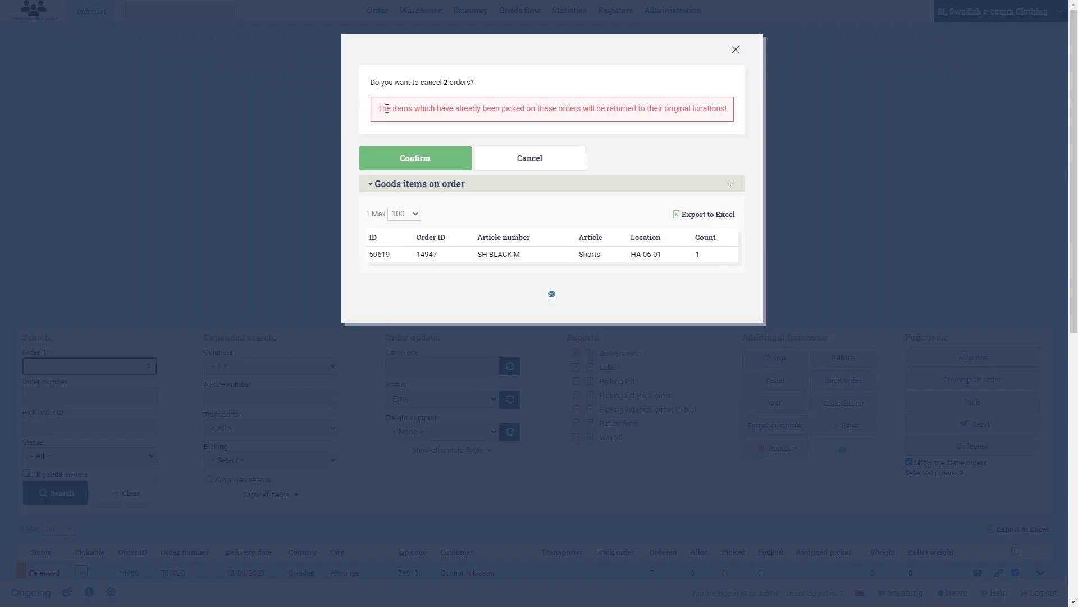
{"action": "left_click", "coordinate": [639, 108], "text": "shift"}
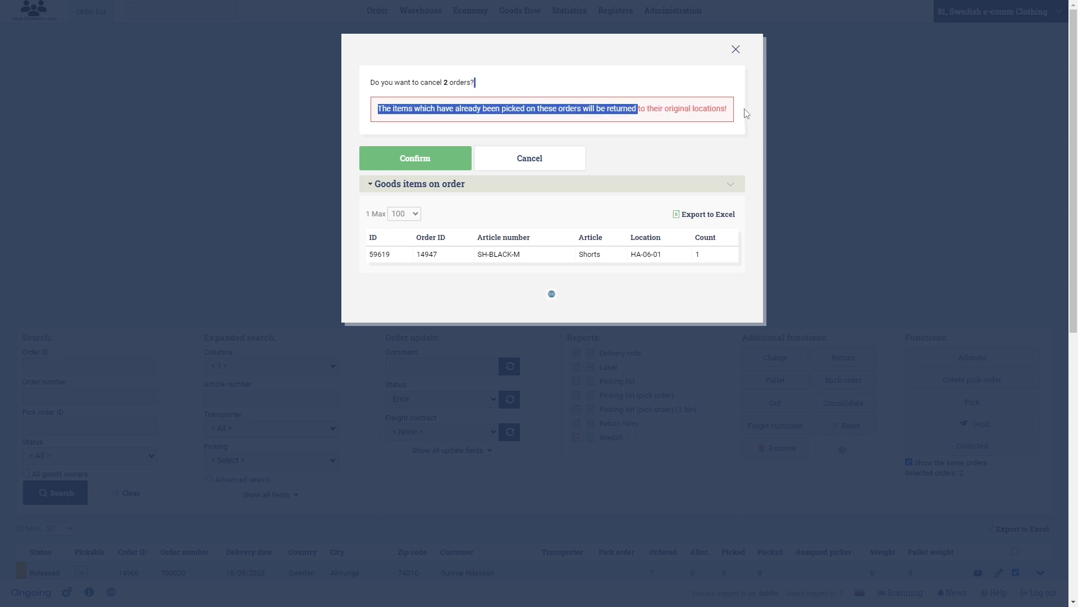
{"action": "left_click", "coordinate": [699, 113]}
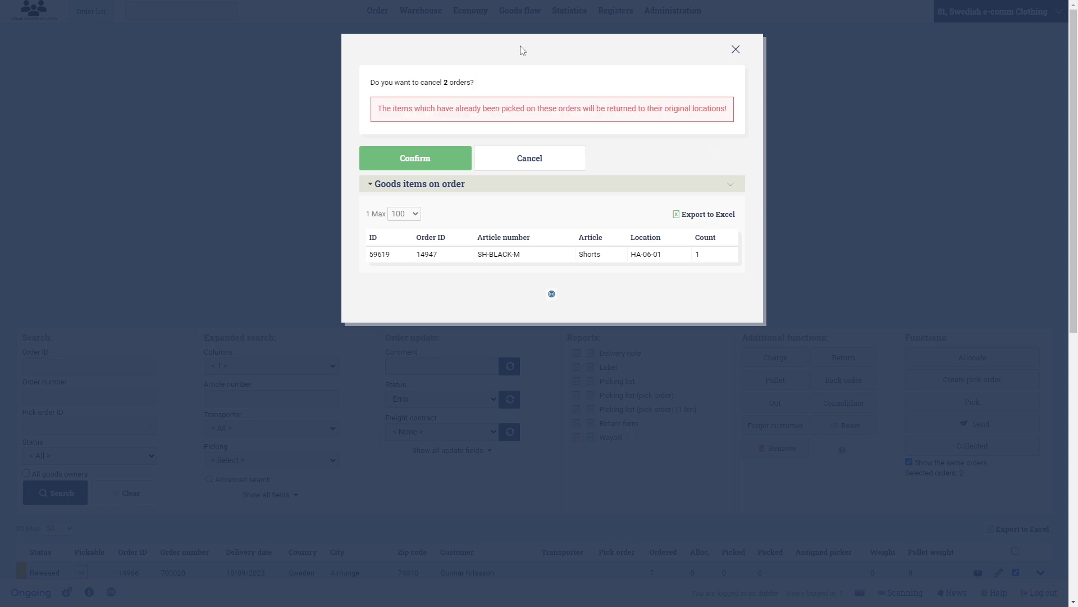
{"action": "left_click", "coordinate": [427, 156]}
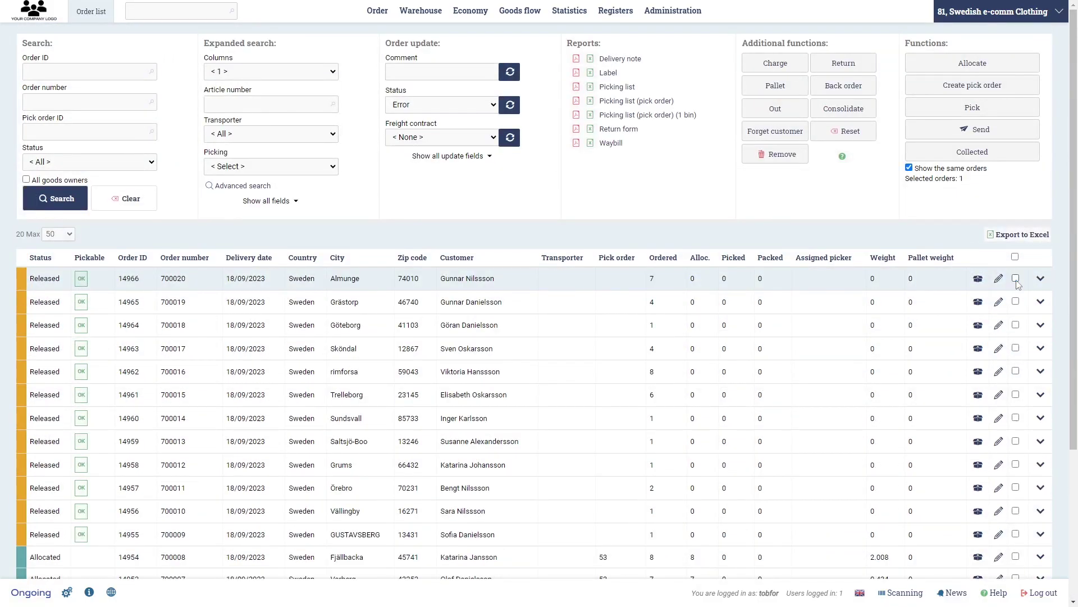
- Cancel the checked order 700001, leaving order 700020 as Released
{"action": "scroll", "coordinate": [787, 354], "scroll_direction": "down", "scroll_amount": 4}
{"action": "scroll", "coordinate": [691, 359], "scroll_direction": "up", "scroll_amount": 4}
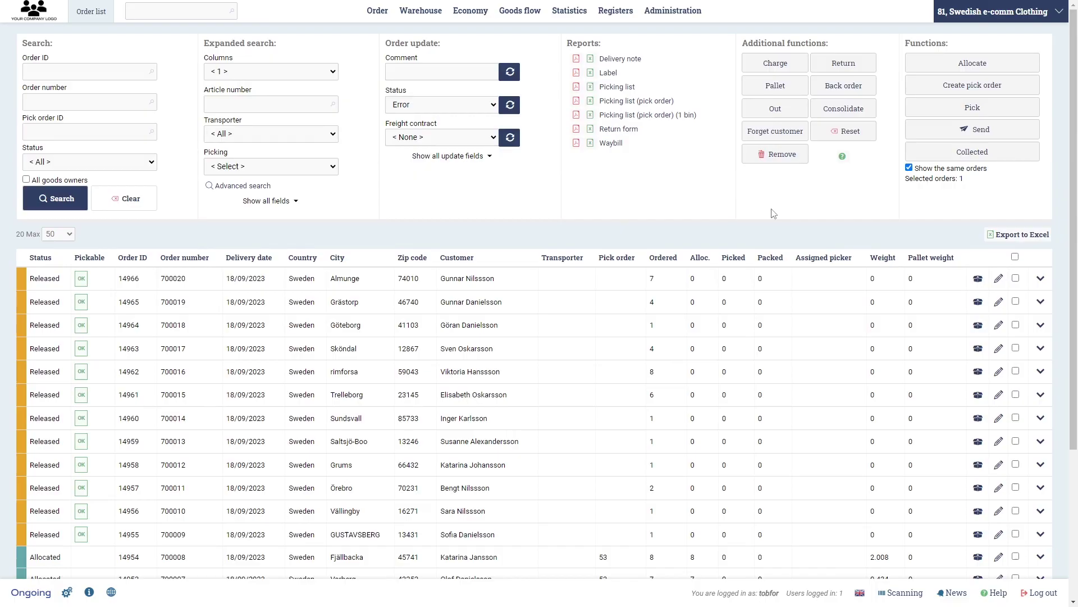
{"action": "left_click", "coordinate": [779, 157]}
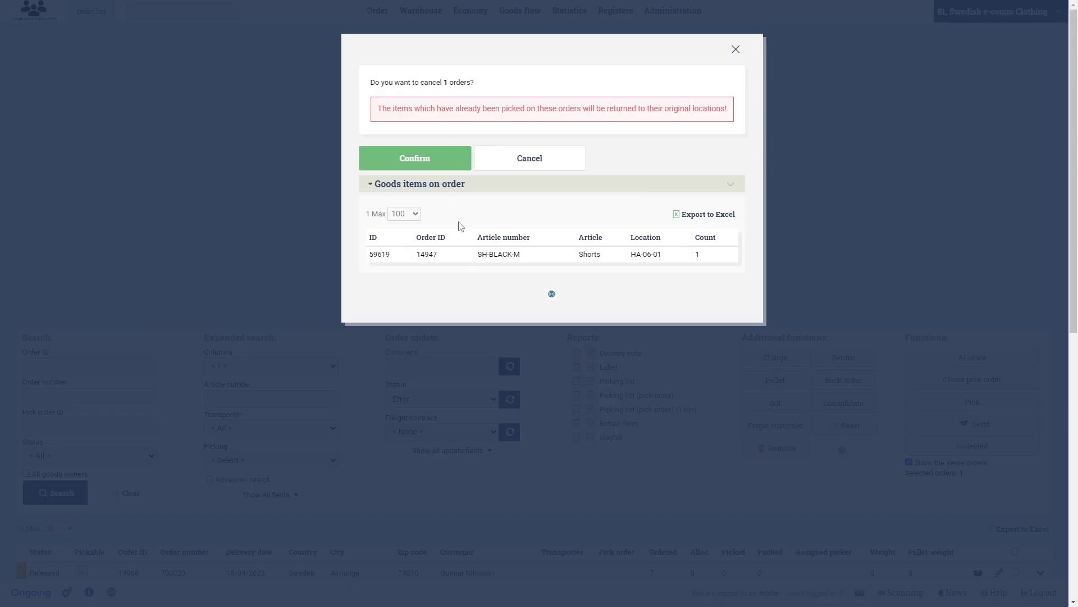
{"action": "scroll", "coordinate": [39, 543], "scroll_direction": "down", "scroll_amount": 8}
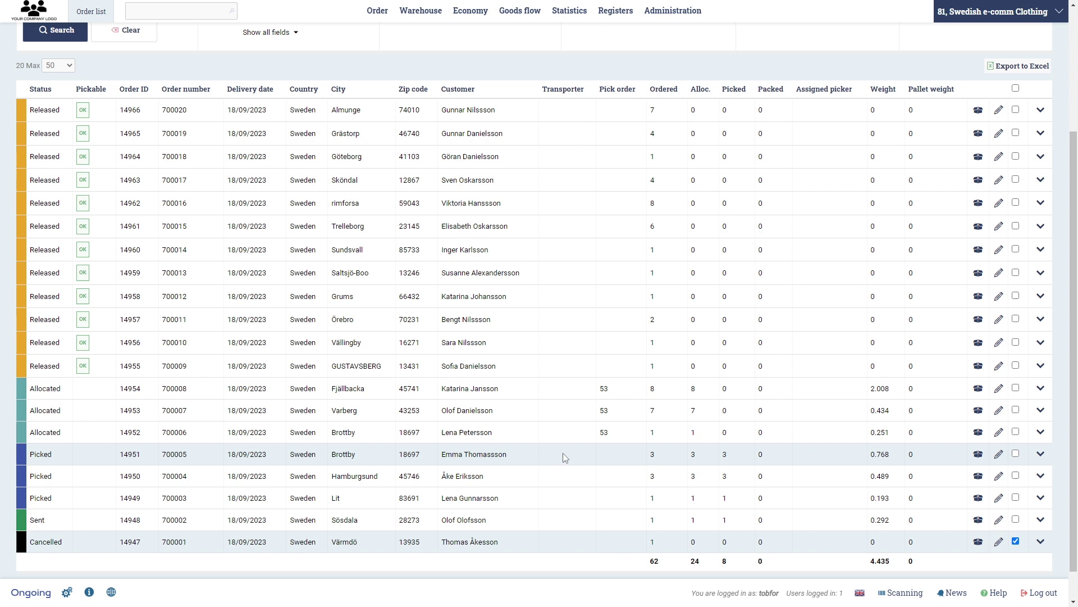
{"action": "scroll", "coordinate": [614, 389], "scroll_direction": "up", "scroll_amount": 3}
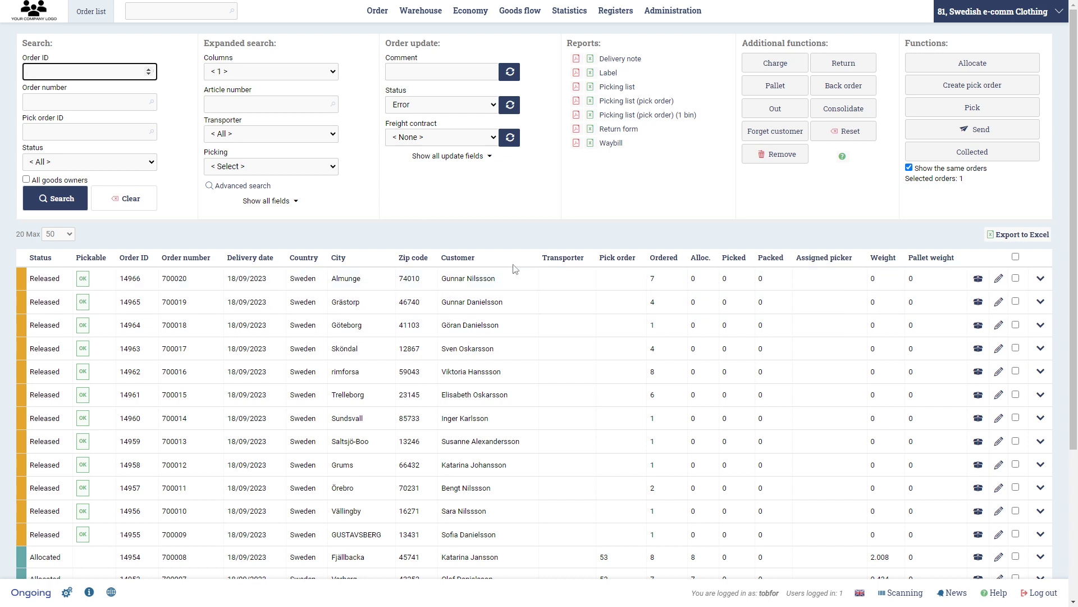
- Sort the orders by Customer ascending, then reopen the Customer column filter options
{"action": "left_click", "coordinate": [488, 260]}
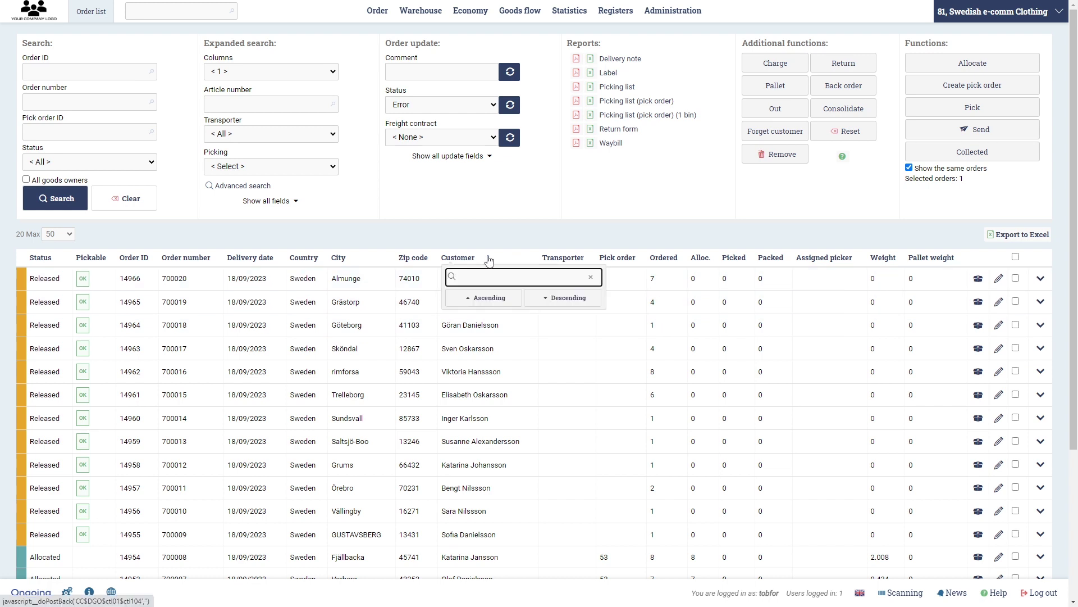
{"action": "left_click", "coordinate": [483, 300]}
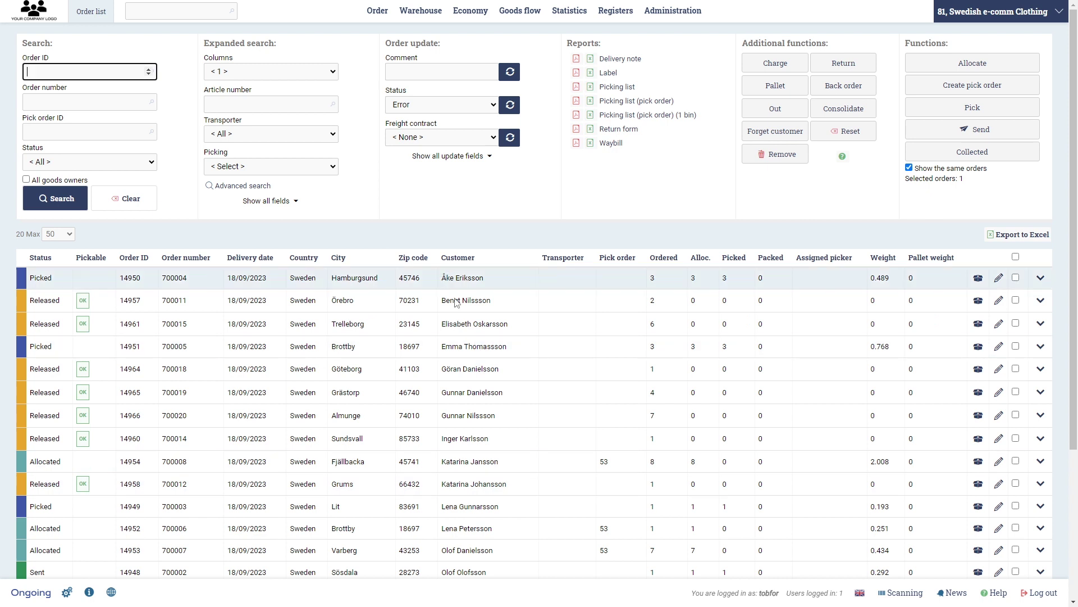
{"action": "left_click", "coordinate": [501, 261]}
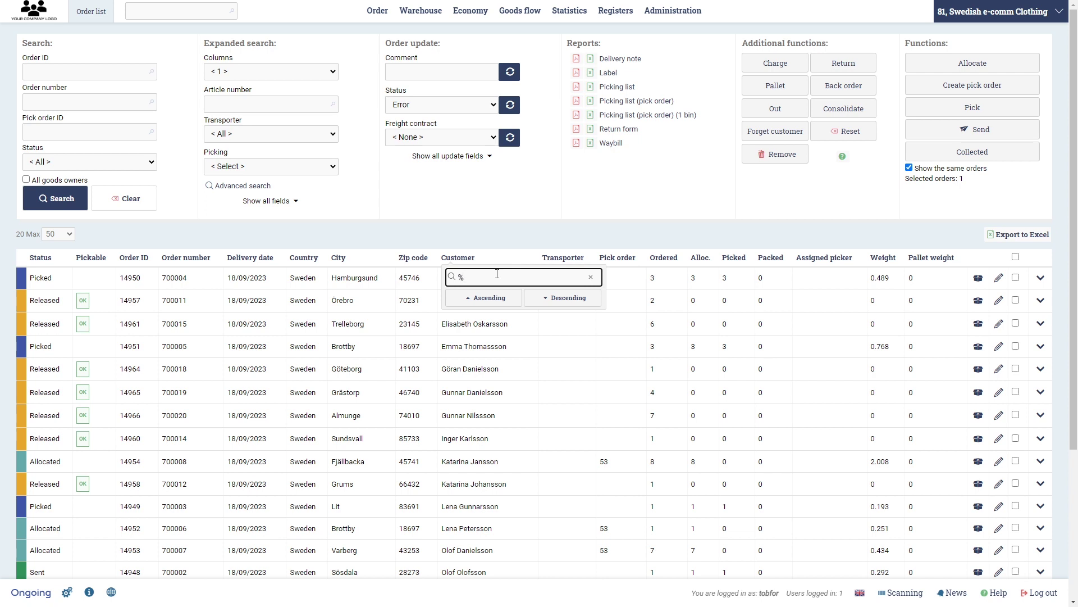
- Apply the Customer filter %son so only orders for customers containing 'son' are listed
{"action": "type", "text": "%son%"}
{"action": "key", "text": "Return"}
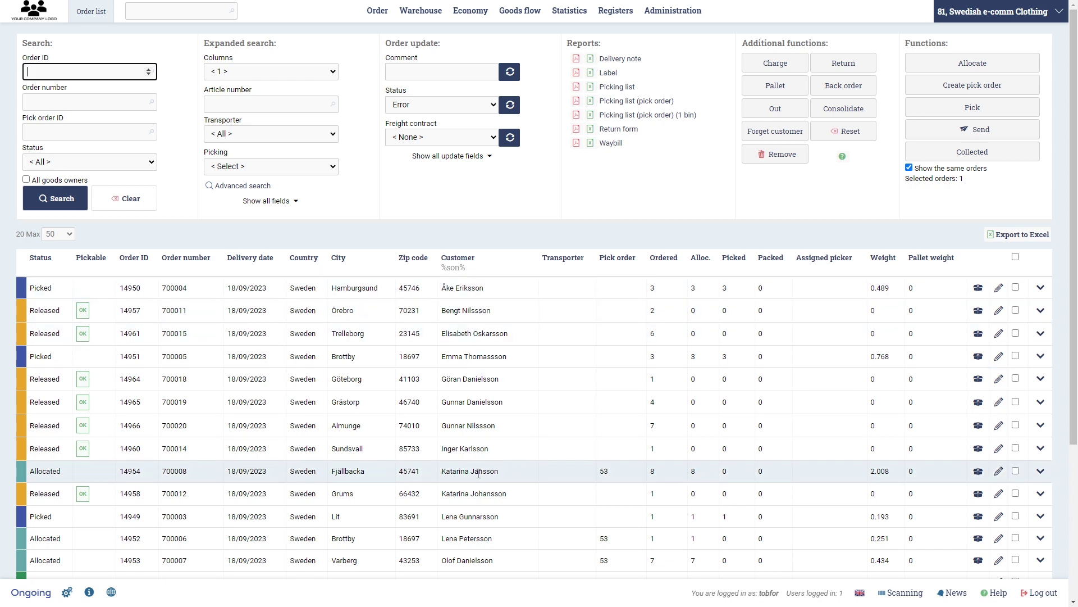
{"action": "scroll", "coordinate": [482, 474], "scroll_direction": "down", "scroll_amount": 2}
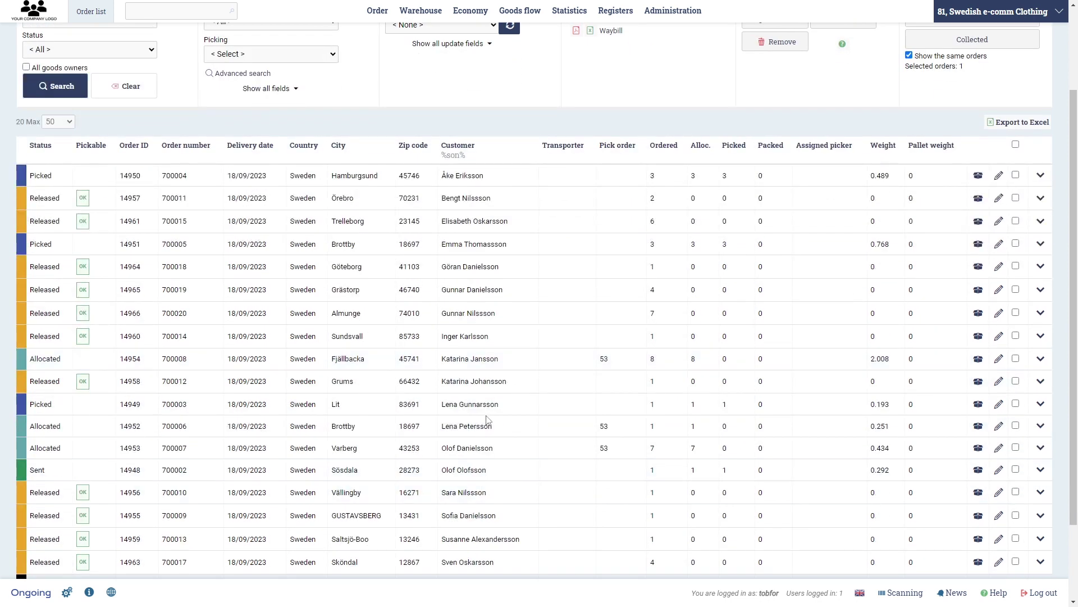
{"action": "scroll", "coordinate": [492, 559], "scroll_direction": "up", "scroll_amount": 2}
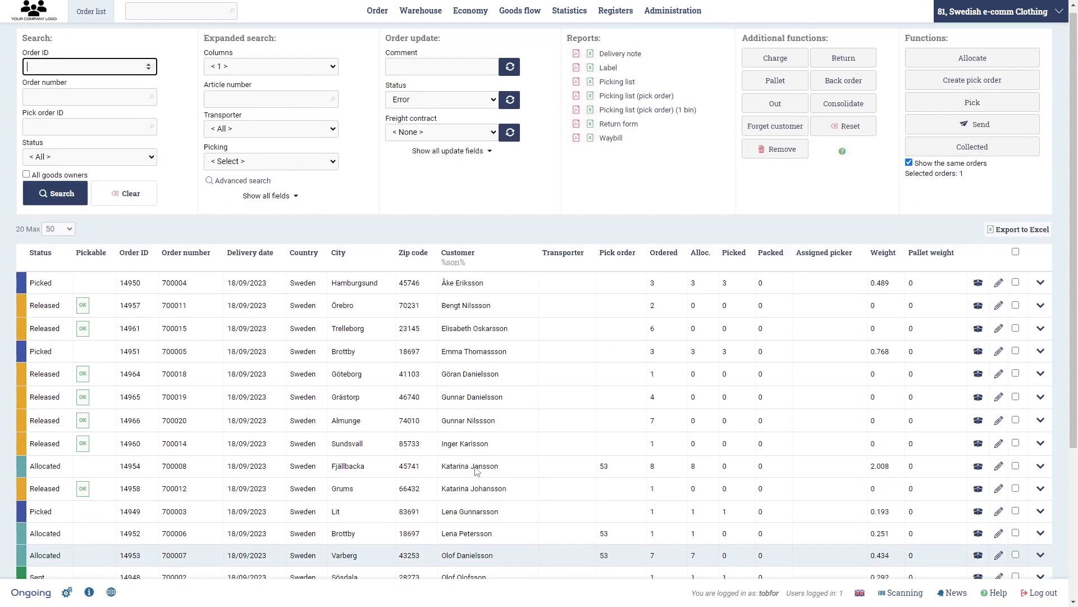
{"action": "left_click", "coordinate": [471, 268]}
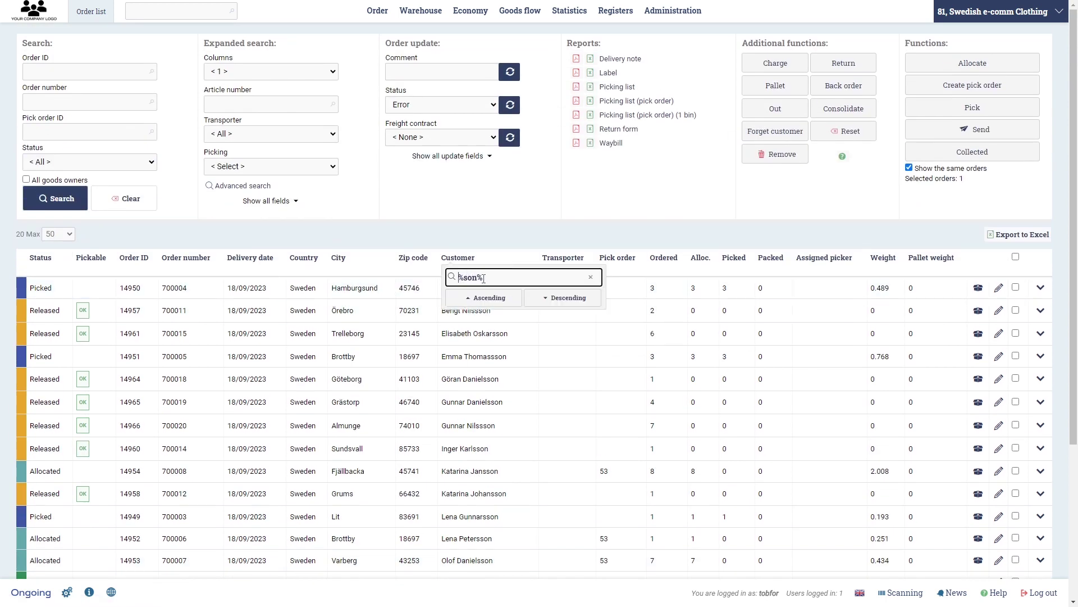
- Change the Customer filter text from 'son' to 'nar' (%nar%) and apply it
{"action": "triple_click", "coordinate": [485, 278]}
{"action": "left_click_drag", "start_coordinate": [476, 277], "coordinate": [466, 280]}
{"action": "type", "text": "nar"}
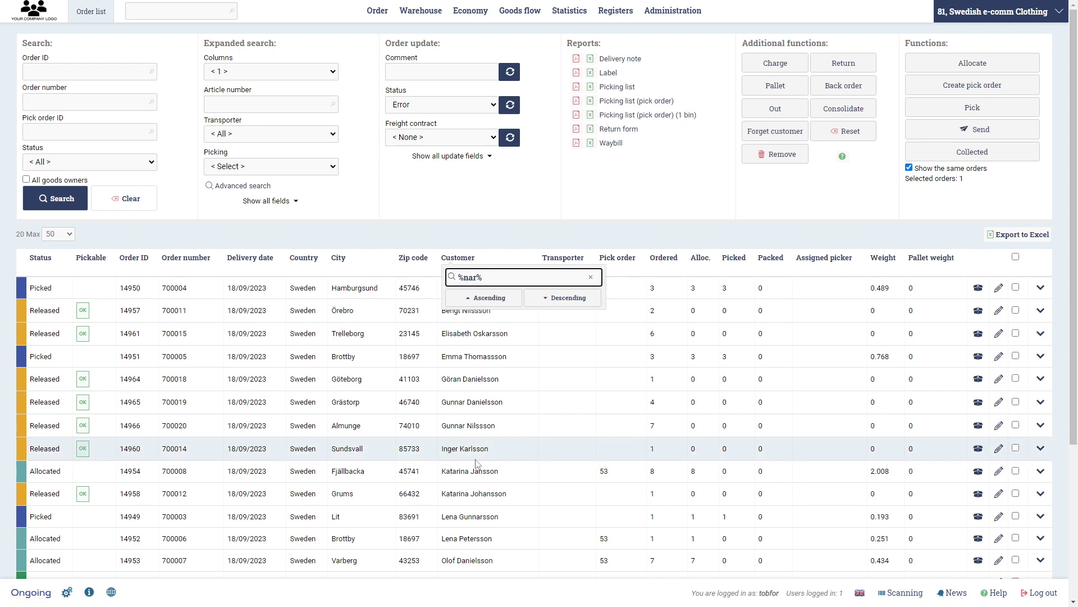
{"action": "left_click", "coordinate": [477, 300]}
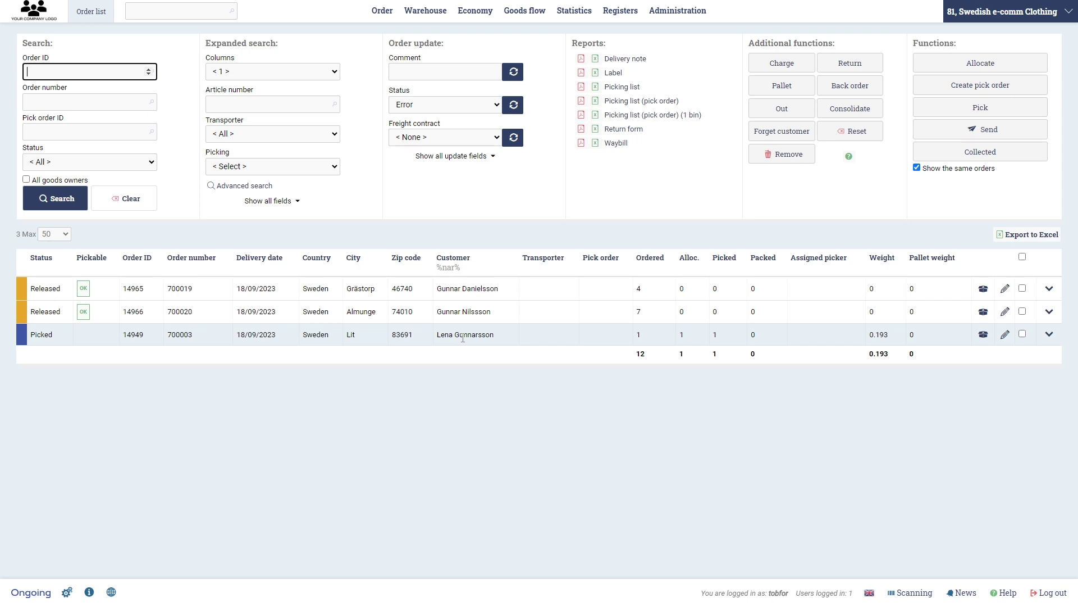
{"action": "left_click", "coordinate": [464, 267]}
- Remove the Customer filter and filter the Ordered column from 1 to 2
{"action": "left_click", "coordinate": [587, 278]}
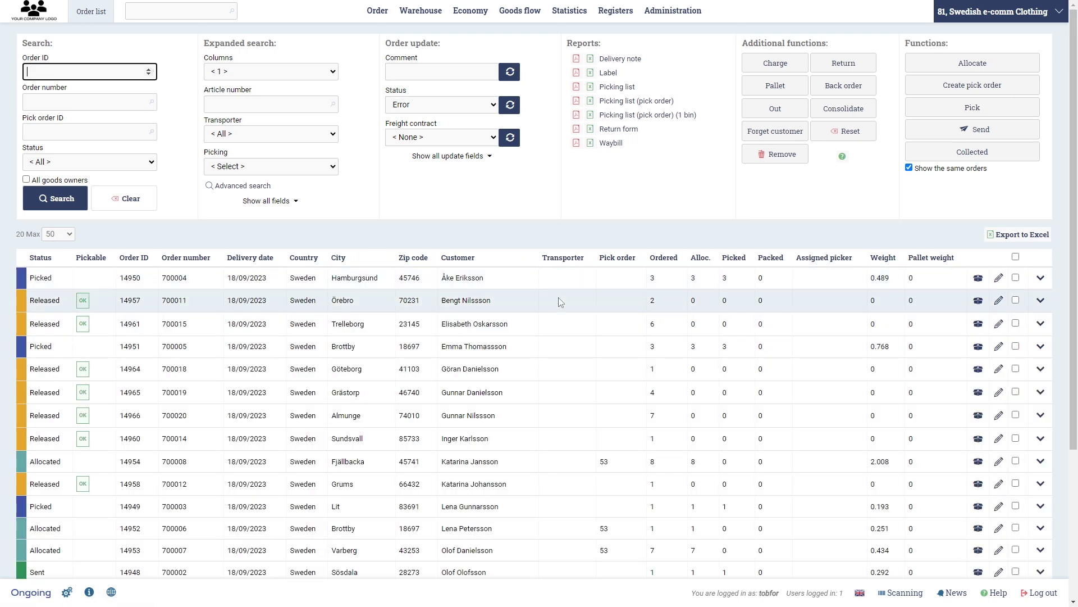
{"action": "left_click", "coordinate": [680, 262]}
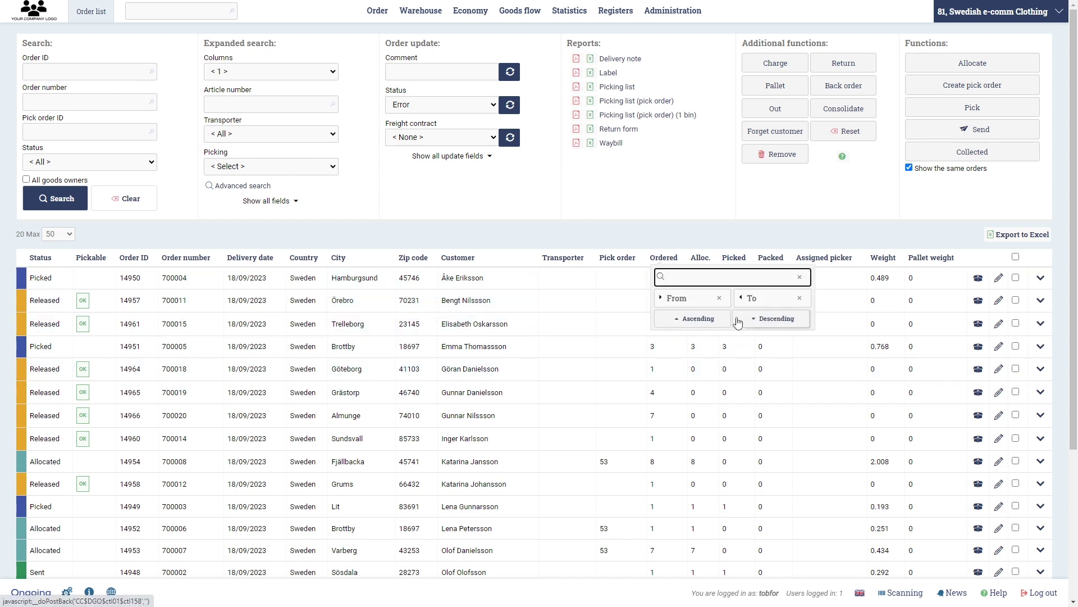
{"action": "left_click", "coordinate": [695, 303]}
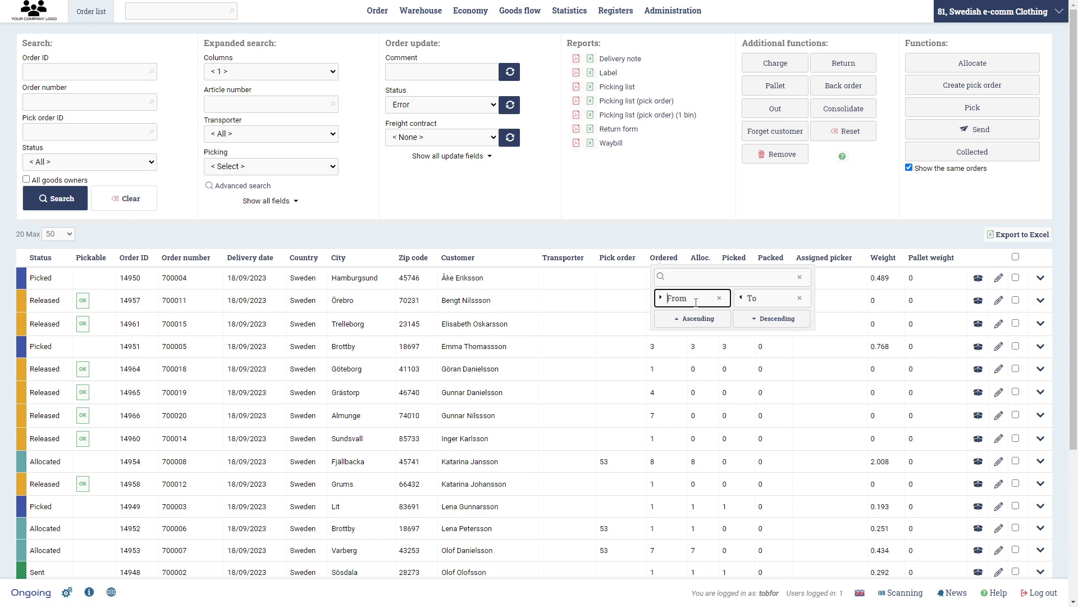
{"action": "type", "text": "1"}
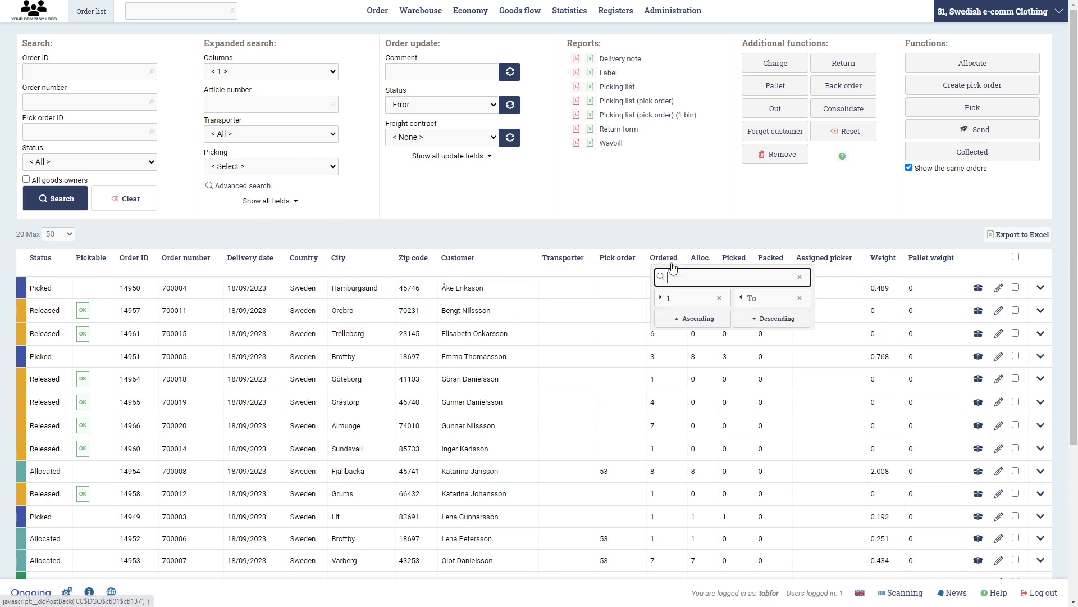
{"action": "left_click", "coordinate": [772, 298]}
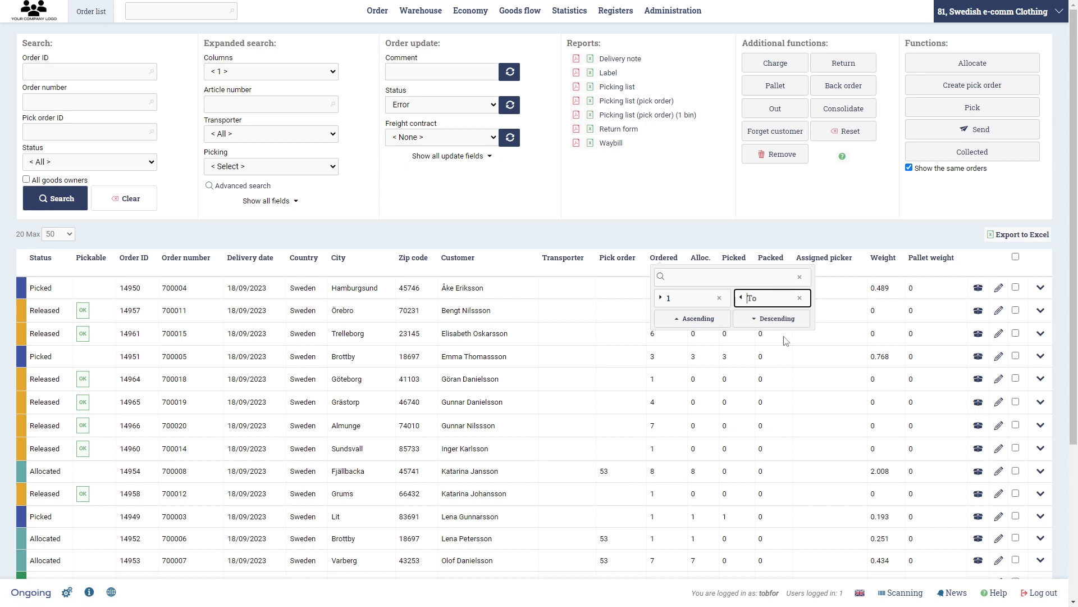
{"action": "left_click", "coordinate": [789, 344]}
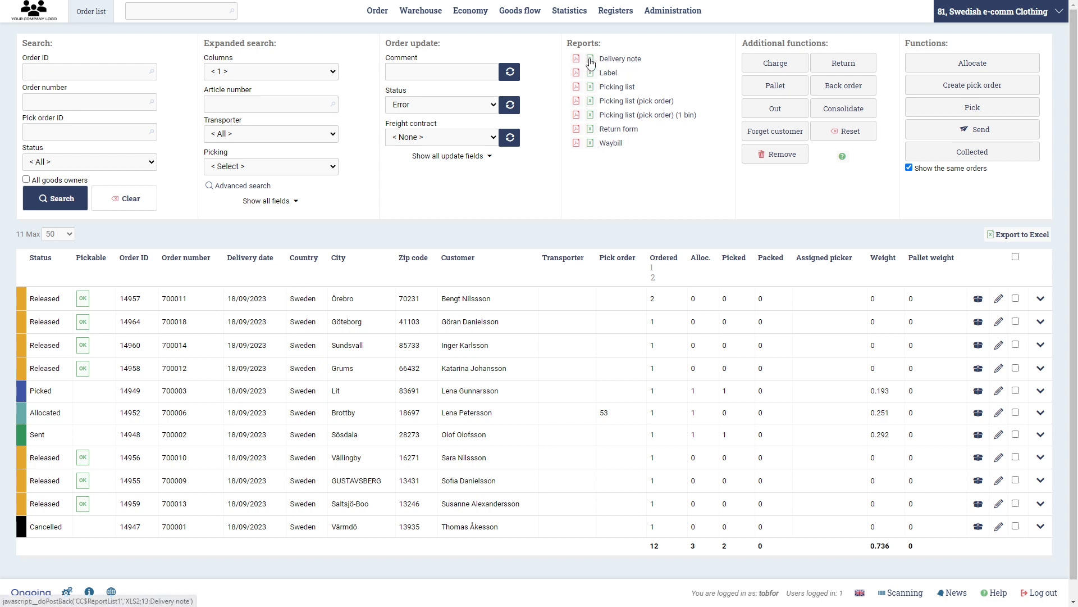
- Check the top order with 2 items ordered and generate its delivery note PDF
{"action": "left_click", "coordinate": [1016, 298]}
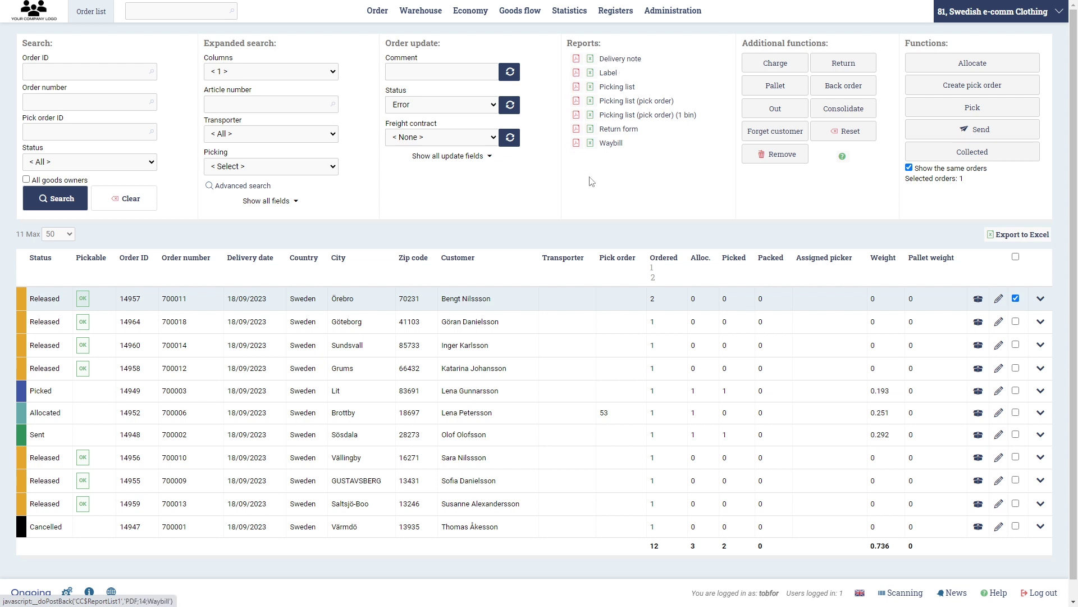
{"action": "left_click", "coordinate": [632, 60]}
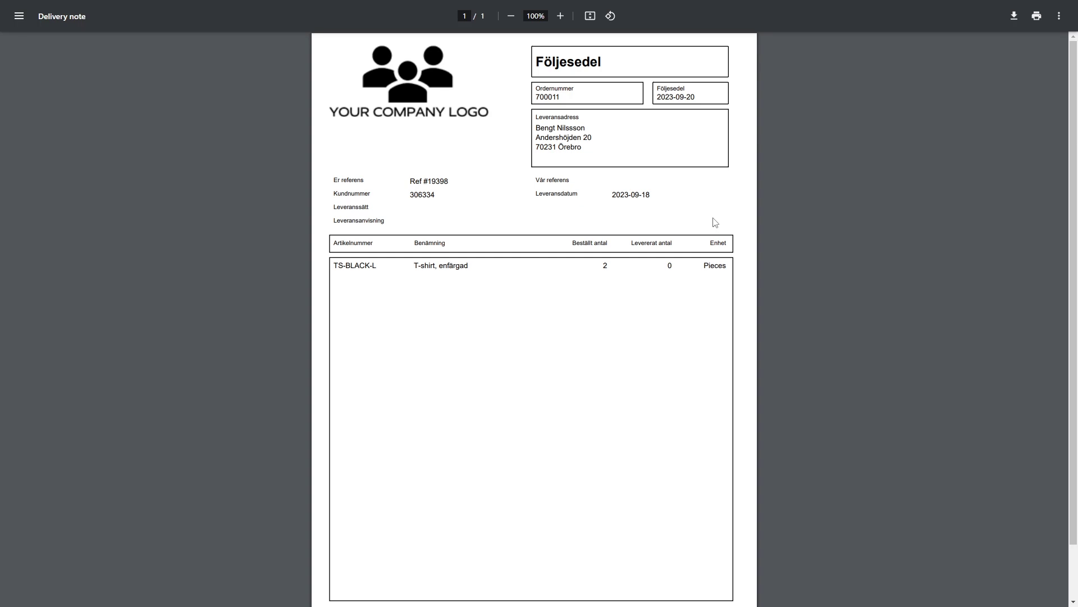